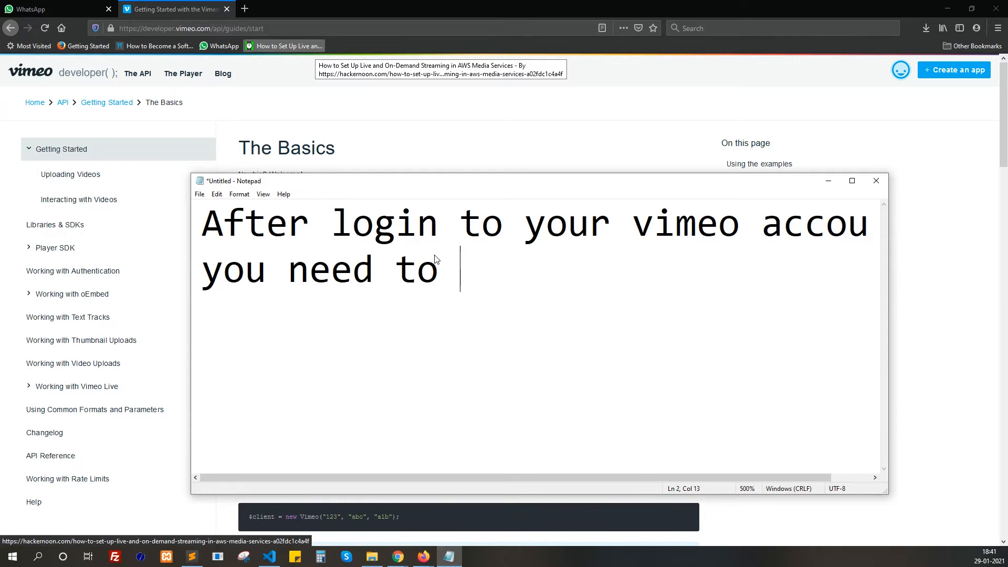
Complete the note's second line with "open developer.vimeo.com" and start a third line with "then".
type("open d")
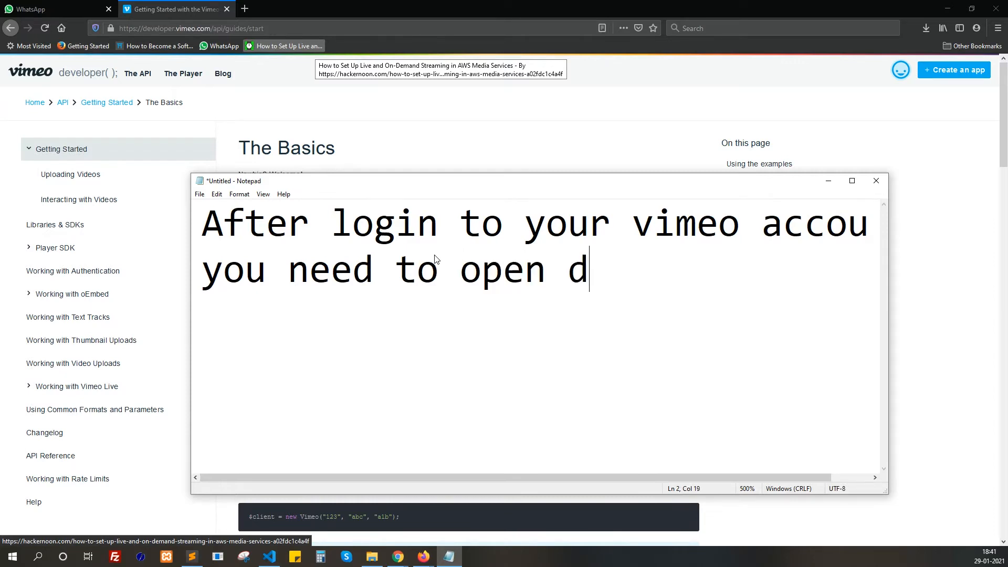
type("eveloper.v")
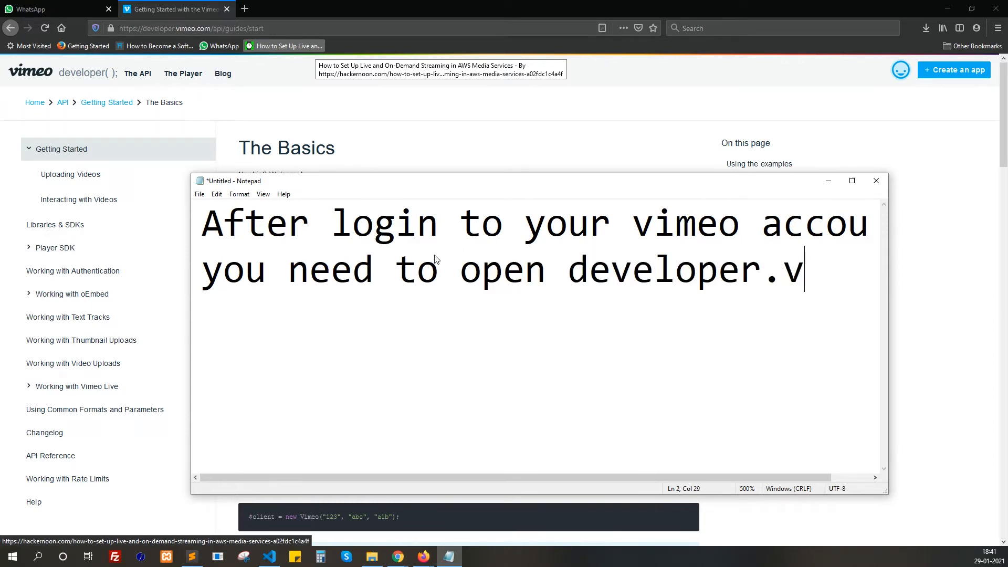
type("imeo.com")
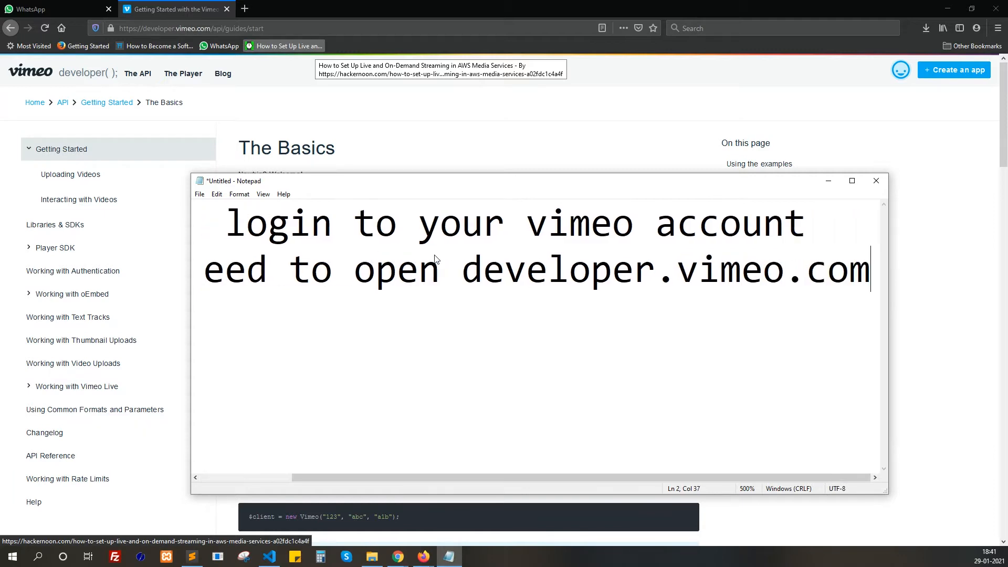
key("Return")
type("then")
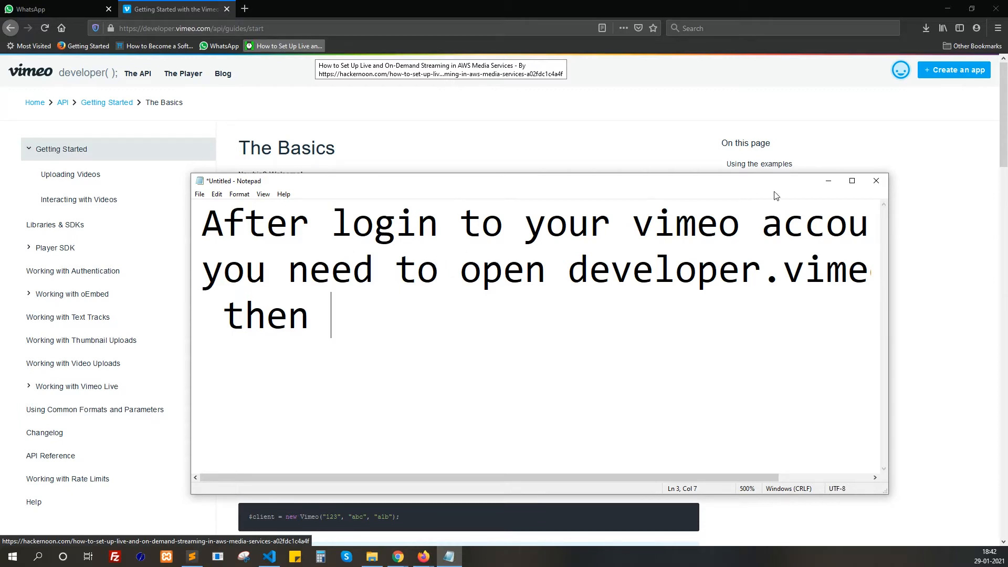
Find and highlight the "Register your app" heading in the Vimeo Getting Started guide, and return to the Notepad note.
left_click(825, 183)
scroll(355, 254, "down", 10)
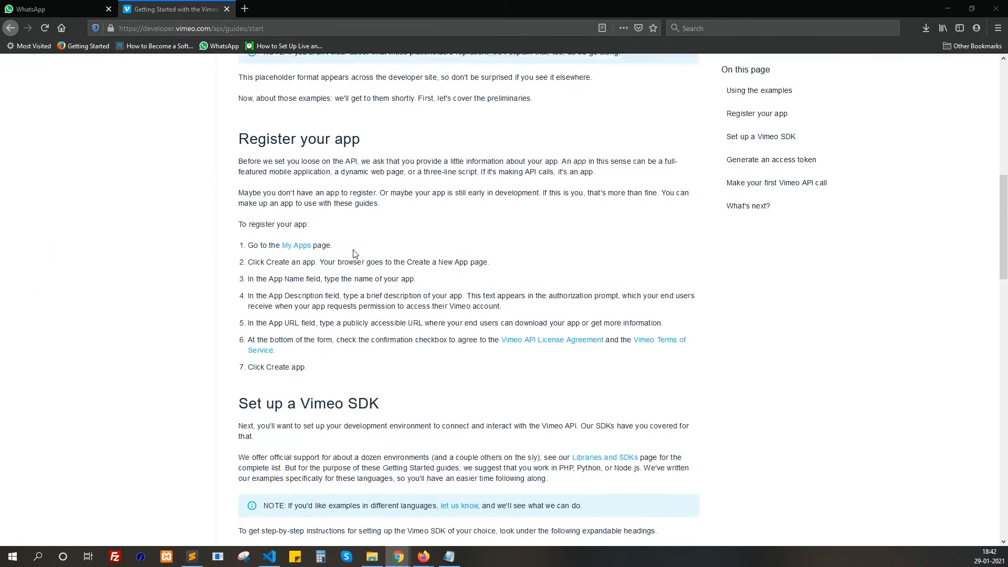
left_click_drag(238, 105, 365, 107)
left_click(449, 556)
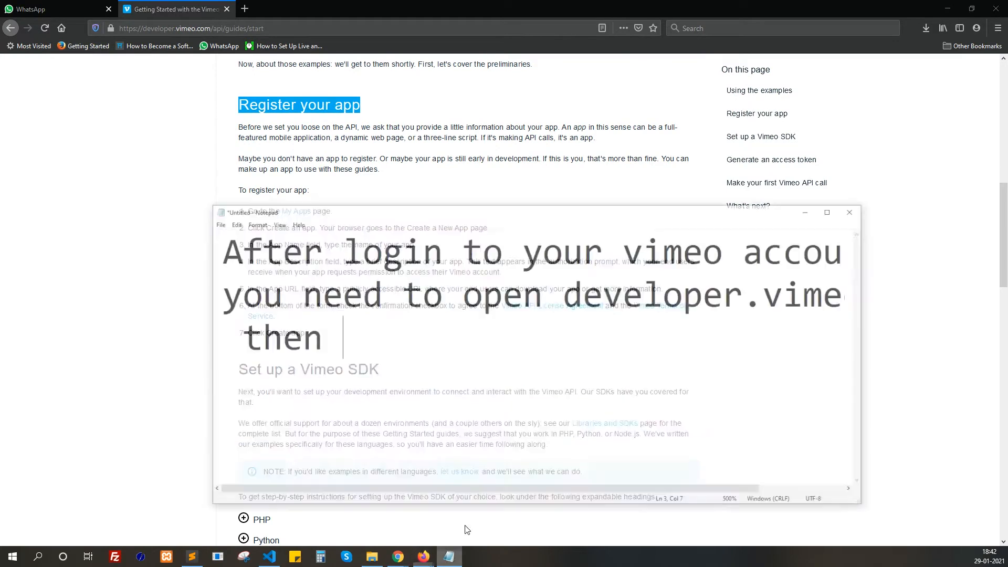
Continue the note after "then" with "need to register your app" and a new line reading "there. see the process".
type("need")
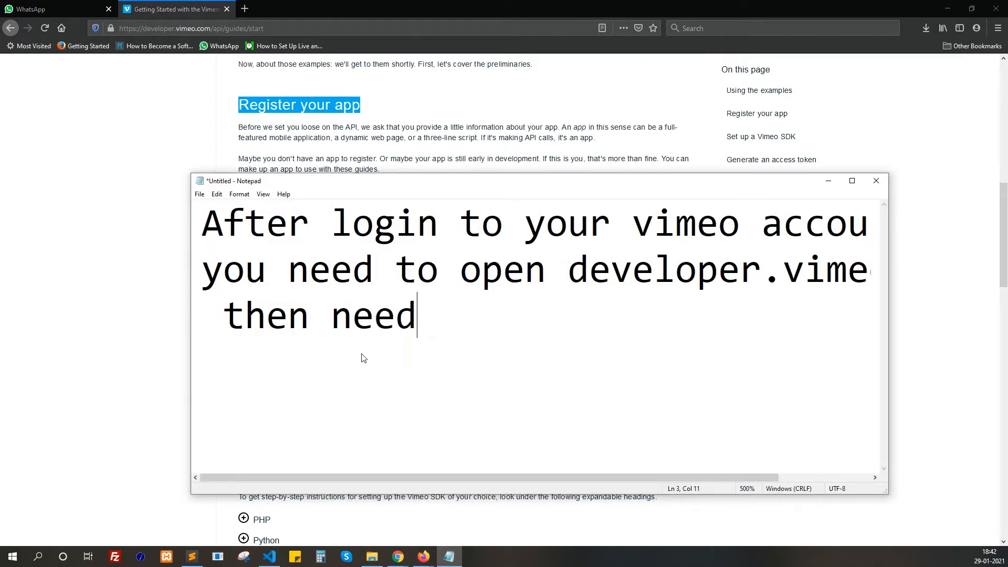
type(" to re")
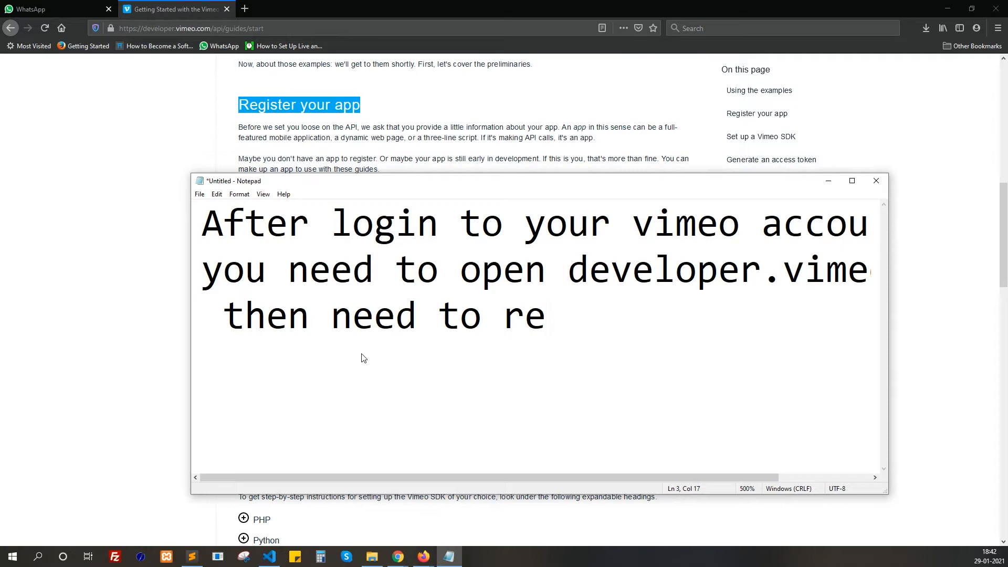
type("gister yout")
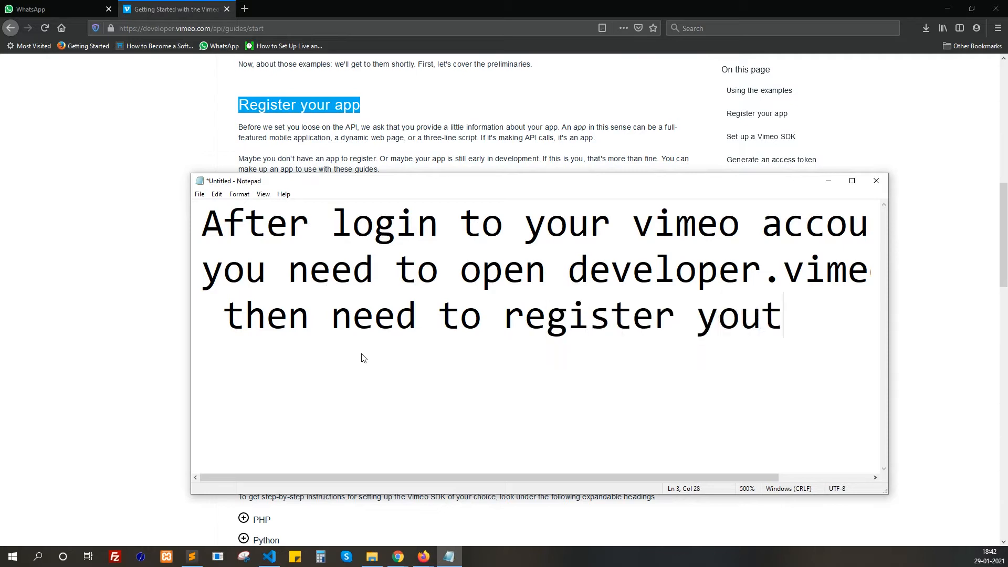
key("BackSpace")
type("t")
key("BackSpace")
type("r app")
key("Return")
type("there")
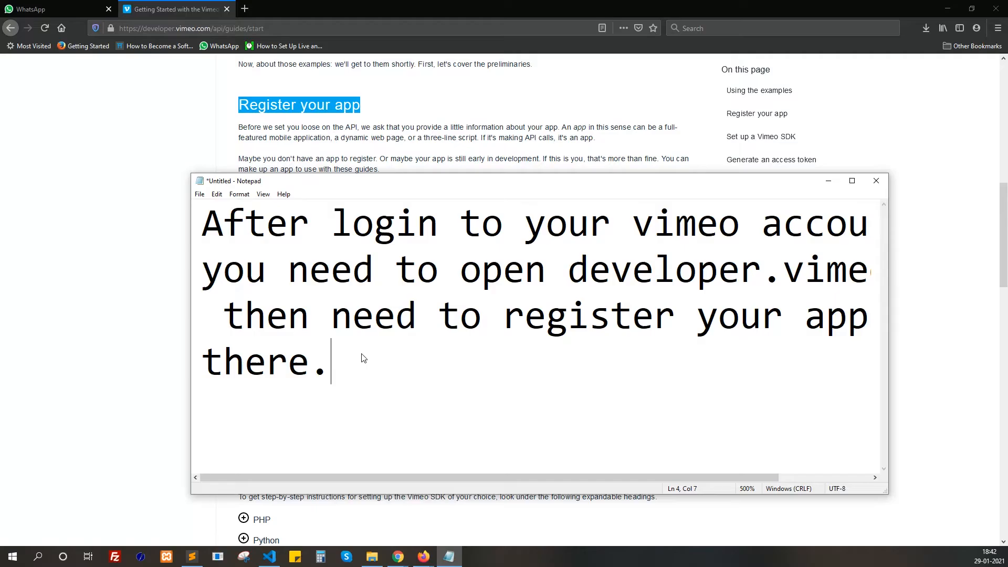
type("see the process")
key("Return")
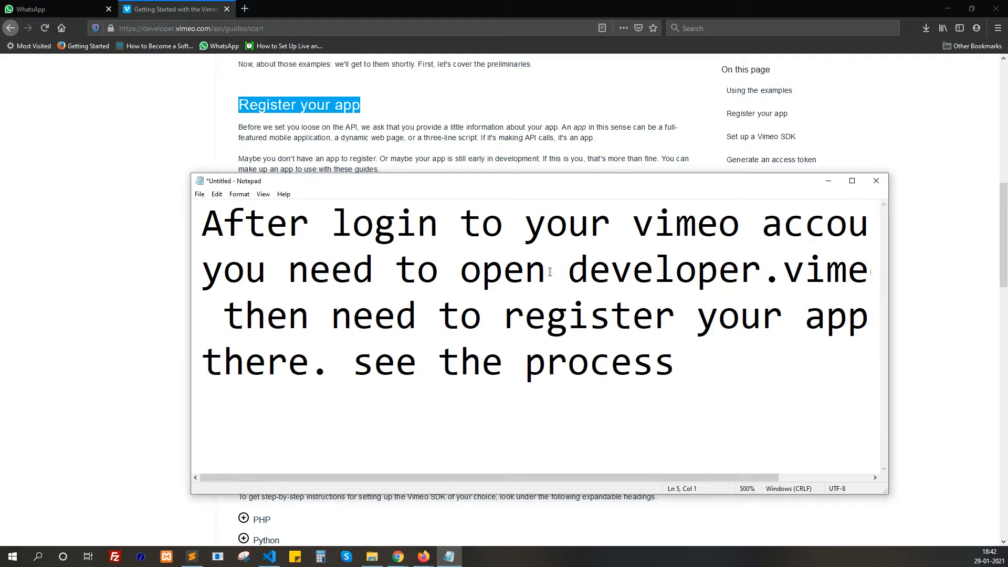
Switch to the browser and review the numbered instructions for registering an app, highlighting them in the guide.
left_click(829, 180)
scroll(299, 363, "up", 1)
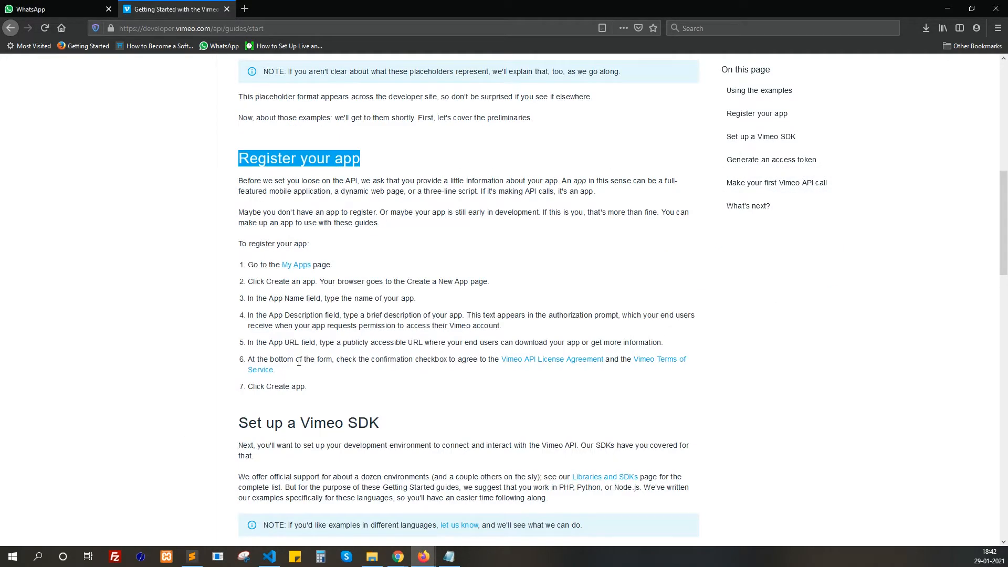
left_click_drag(254, 282, 483, 284)
left_click_drag(250, 300, 429, 391)
left_click(425, 392)
key("Home")
Start creating a new Vimeo app and name it "Testapp".
left_click(940, 72)
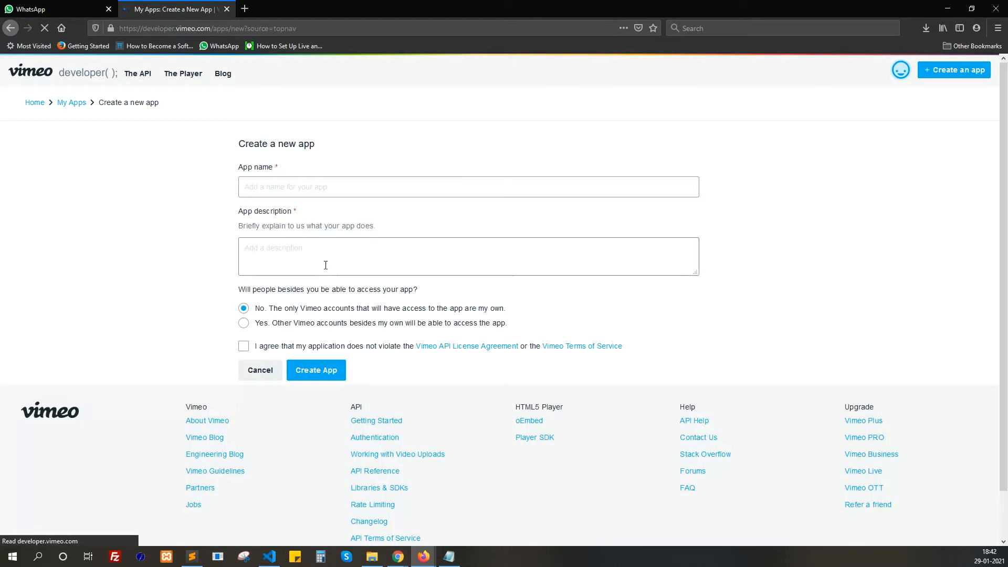
left_click(286, 189)
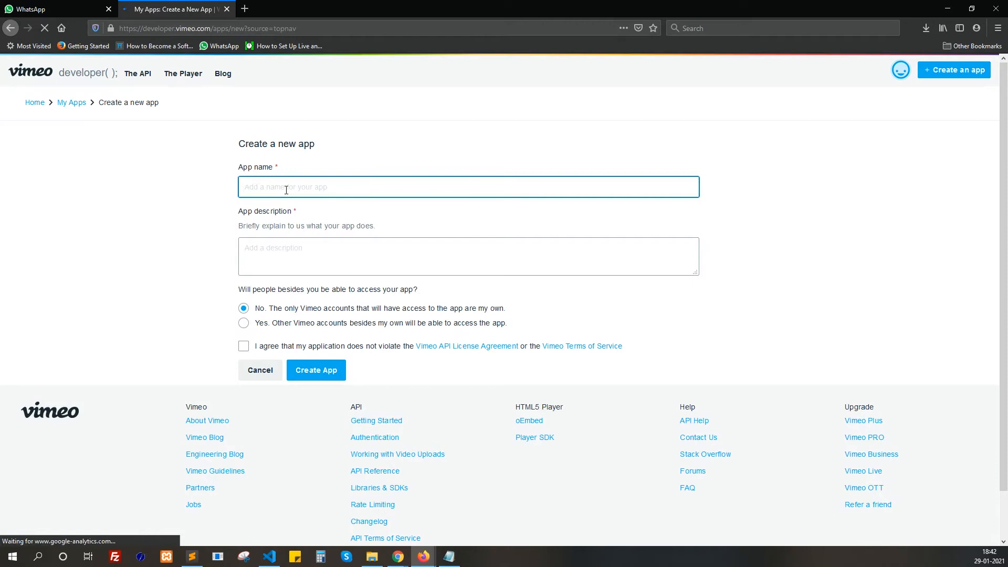
type("Test App")
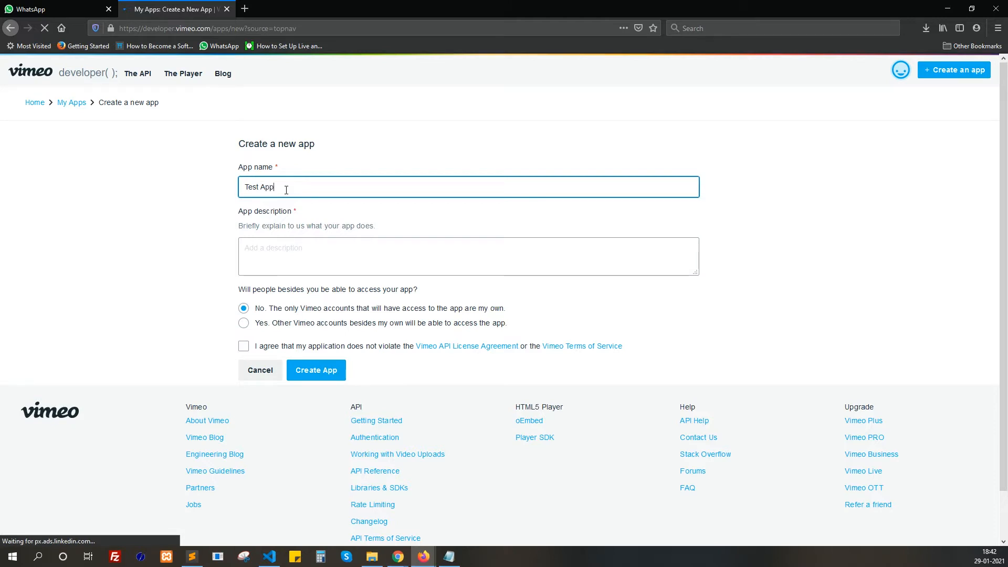
key("BackSpace")
key("BackSpace")
key("BackSpace")
key("BackSpace")
type("app")
Describe the app as "It is just a testing purpose app", accept the license agreement and terms, and create the app.
left_click(286, 255)
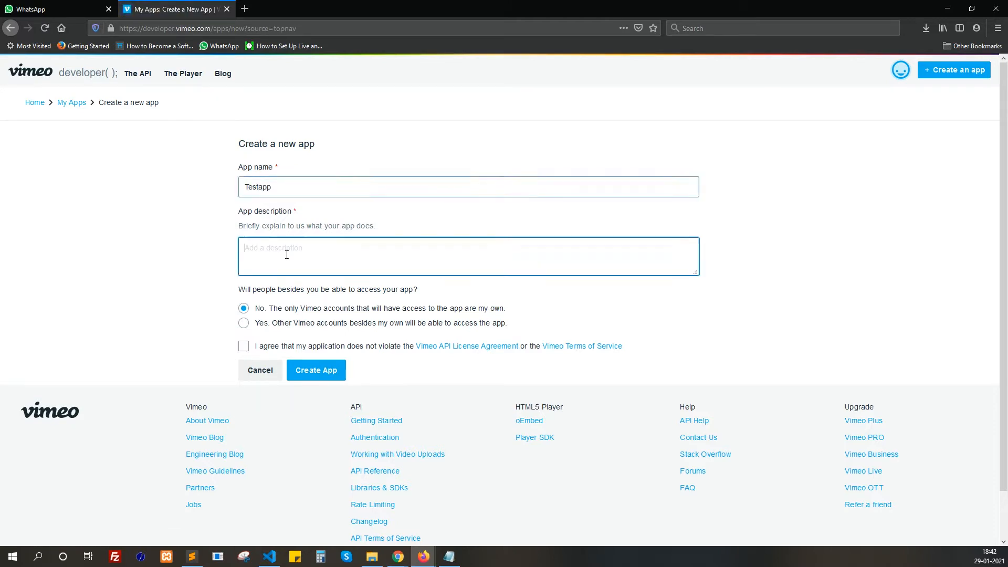
type("It is just  a testing purpose app")
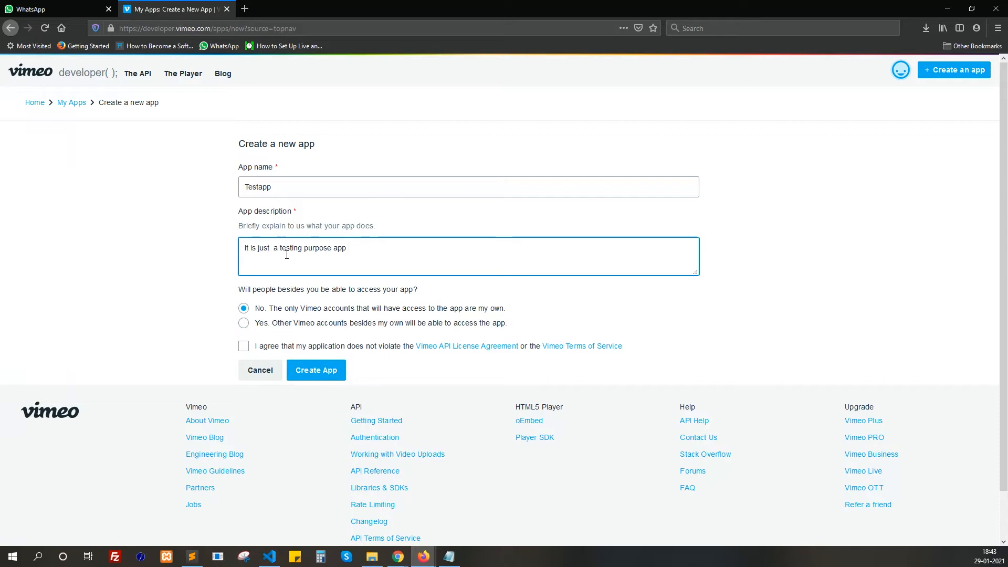
left_click(244, 346)
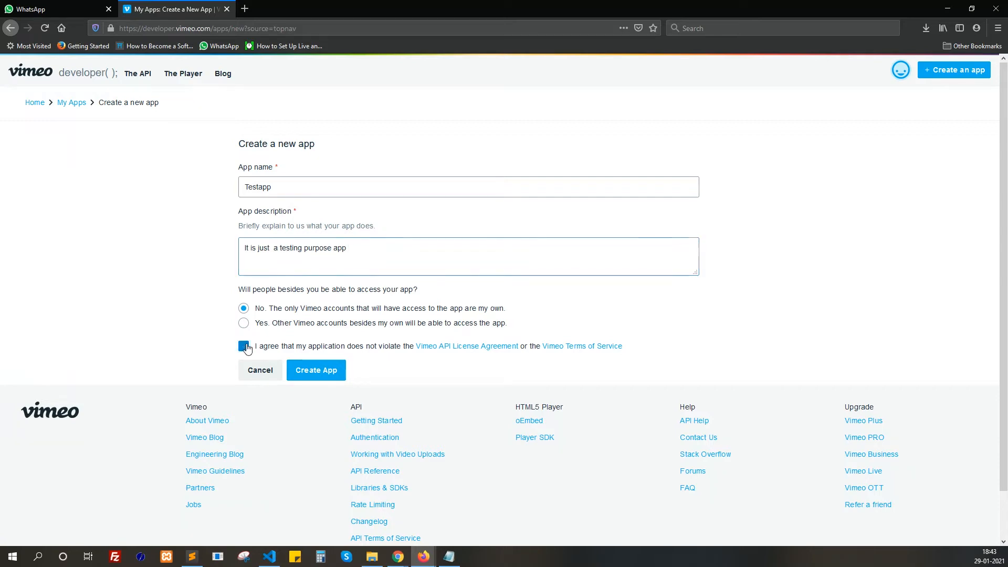
left_click(337, 376)
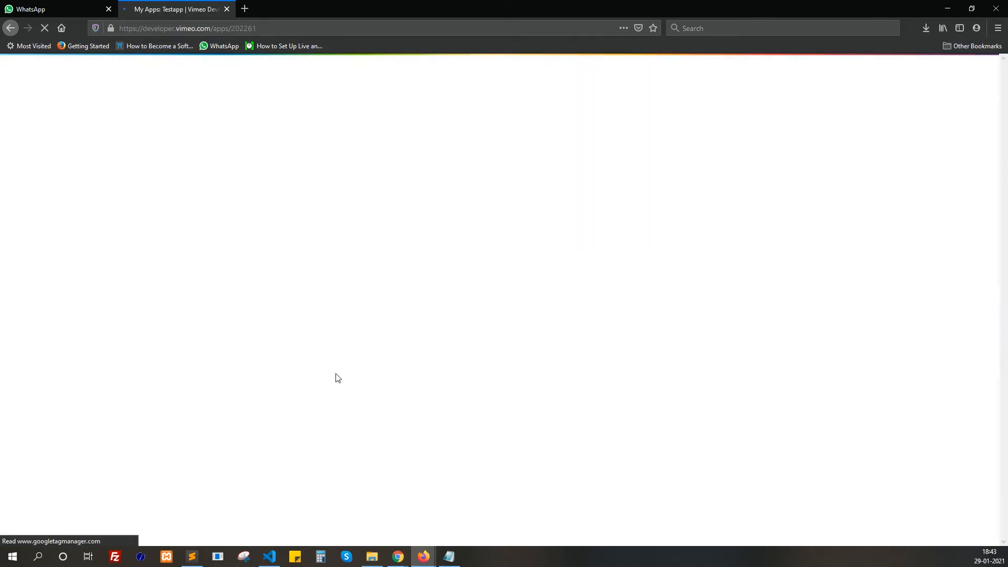
Examine the new app's client identifier, client secret, authorize URL and access token URL on its details page.
scroll(321, 323, "down", 5)
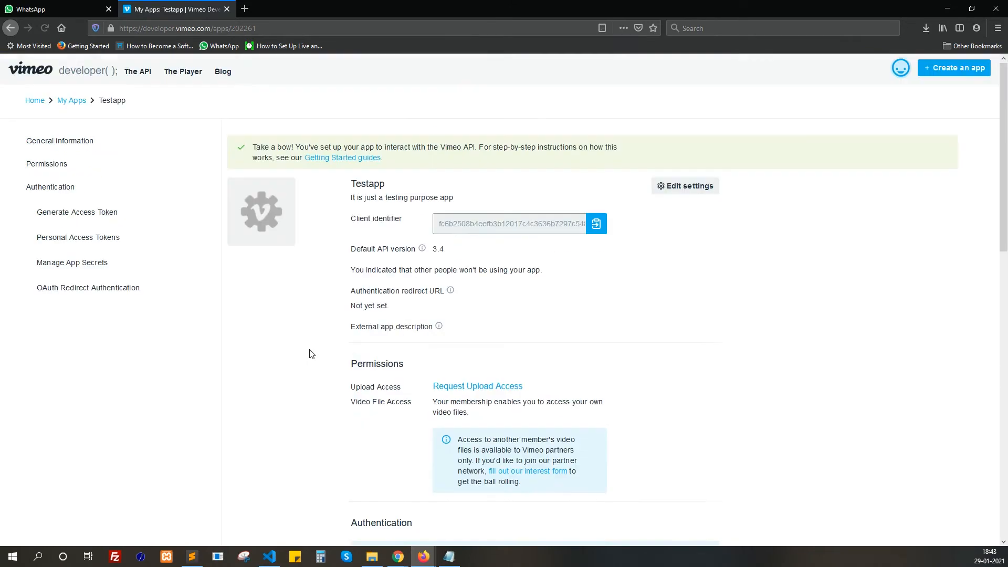
left_click_drag(354, 222, 408, 227)
scroll(498, 313, "down", 2)
scroll(498, 314, "up", 2)
scroll(495, 320, "down", 10)
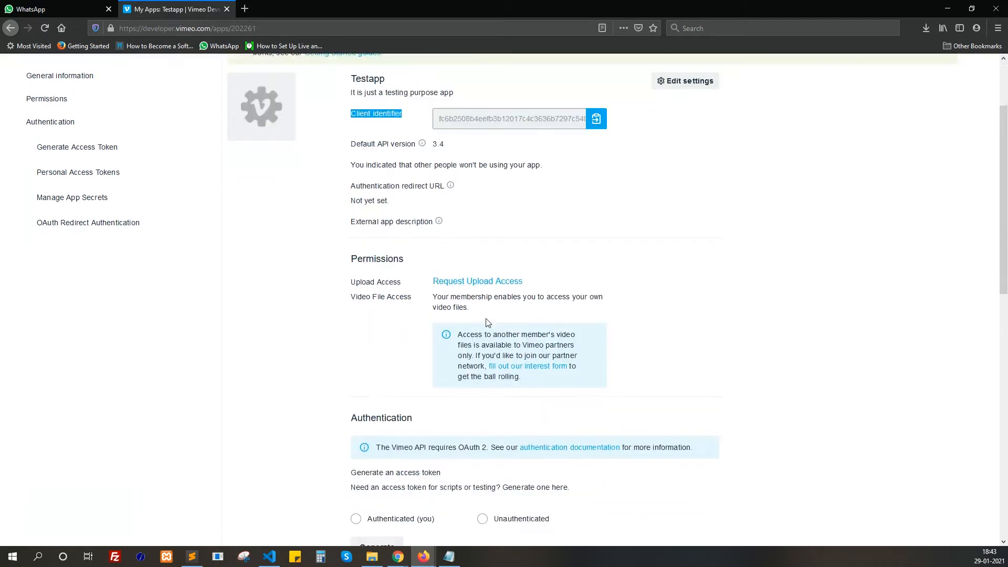
left_click_drag(356, 217, 702, 260)
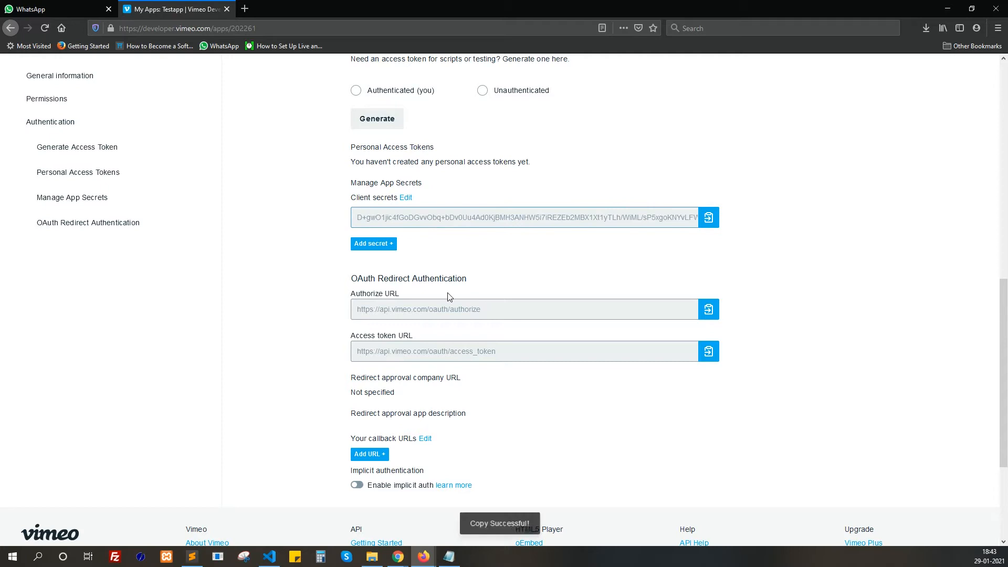
left_click_drag(358, 308, 520, 324)
left_click_drag(350, 351, 494, 364)
scroll(514, 415, "down", 3)
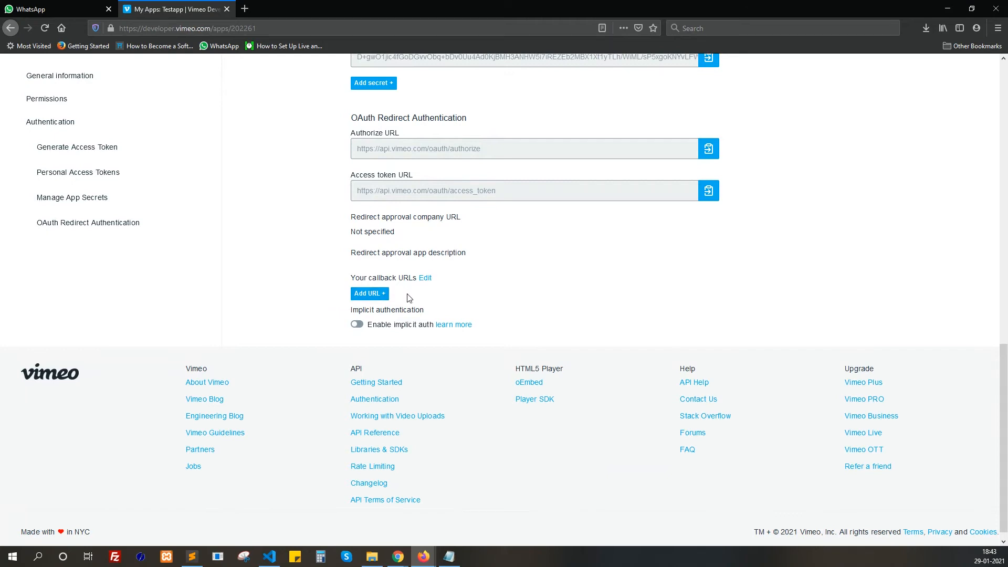
left_click(382, 295)
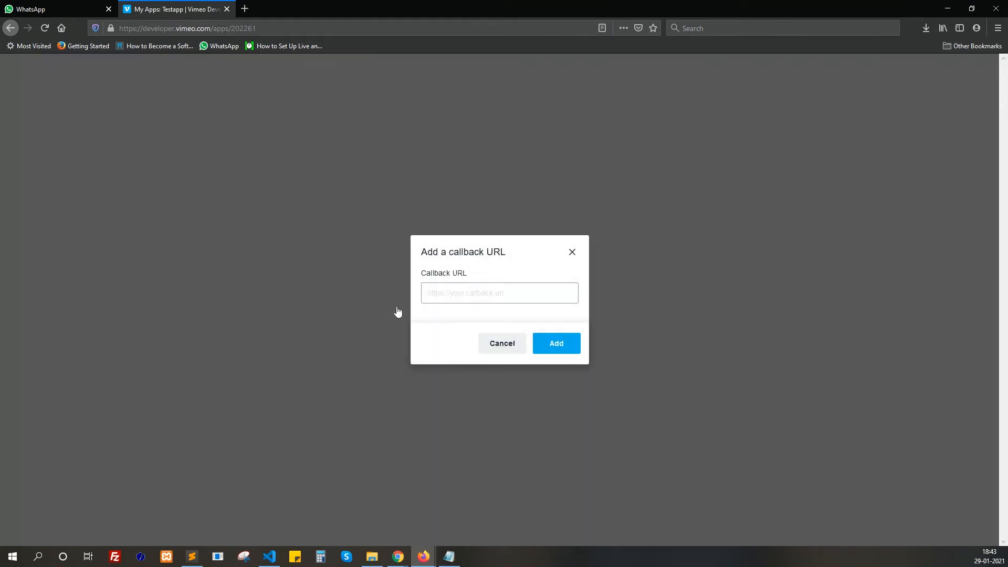
left_click(441, 295)
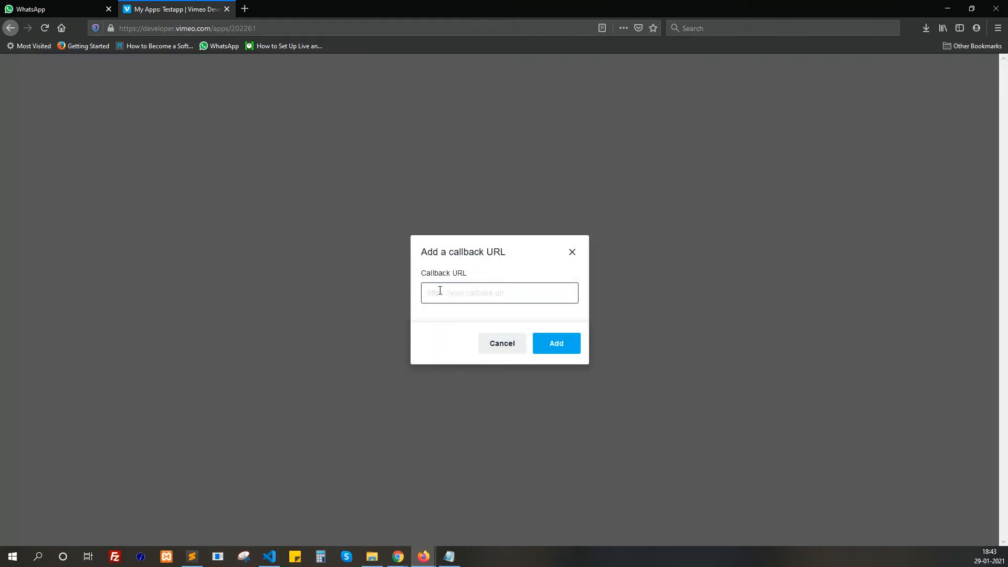
left_click(572, 252)
Review the app's authentication and permission settings, highlighting the upload access request under Permissions.
scroll(493, 346, "up", 5)
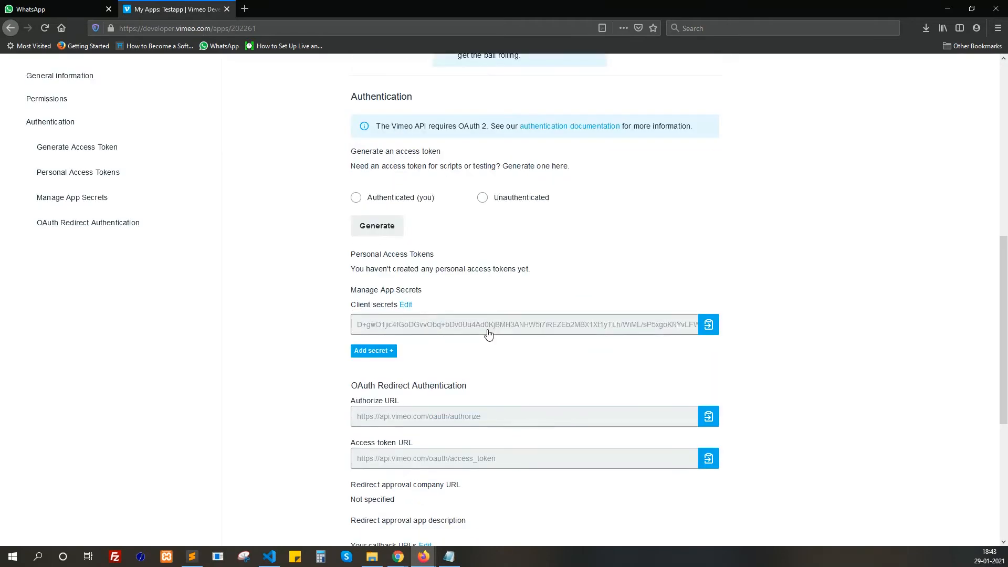
scroll(488, 334, "up", 8)
scroll(489, 334, "down", 9)
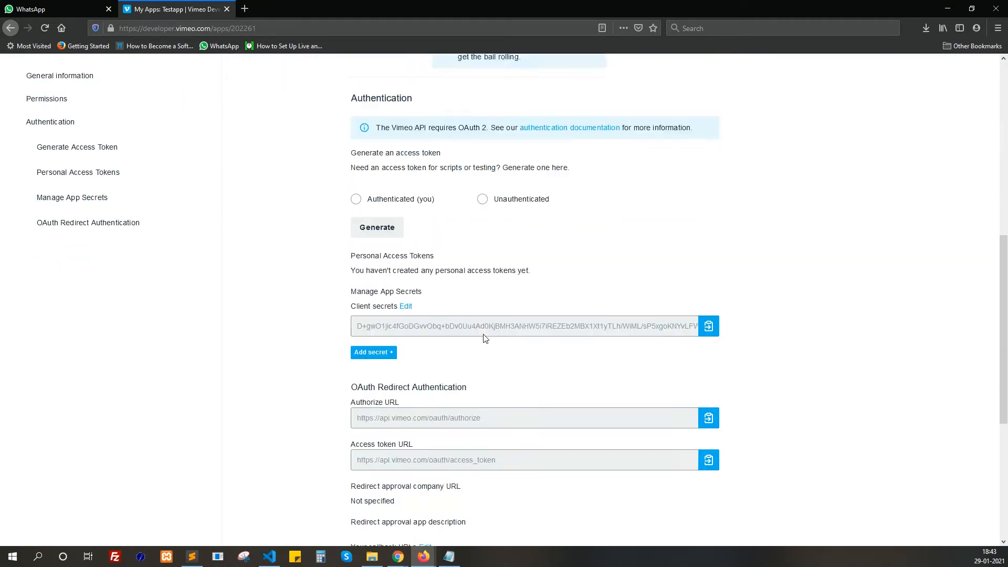
scroll(468, 354, "up", 5)
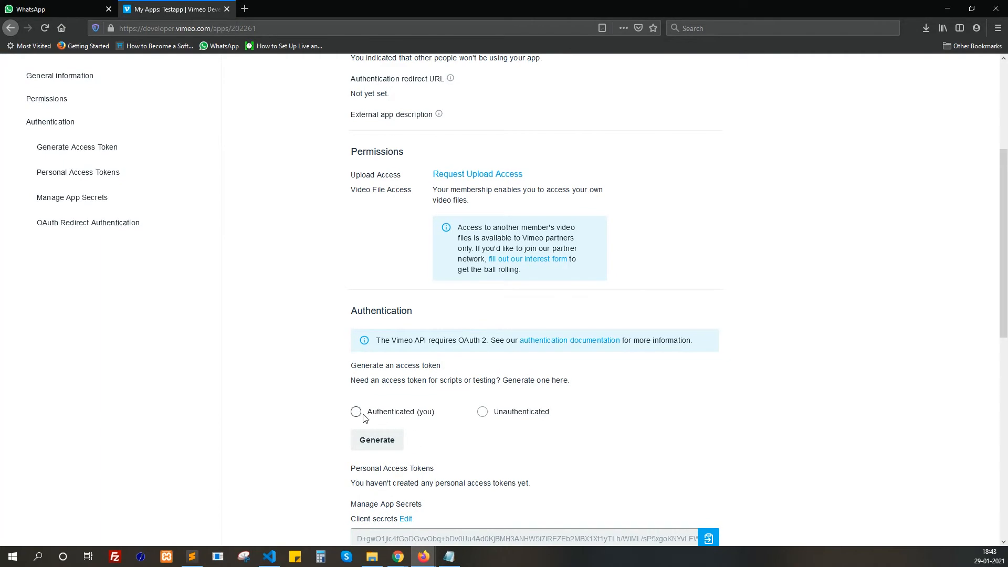
scroll(394, 346, "up", 4)
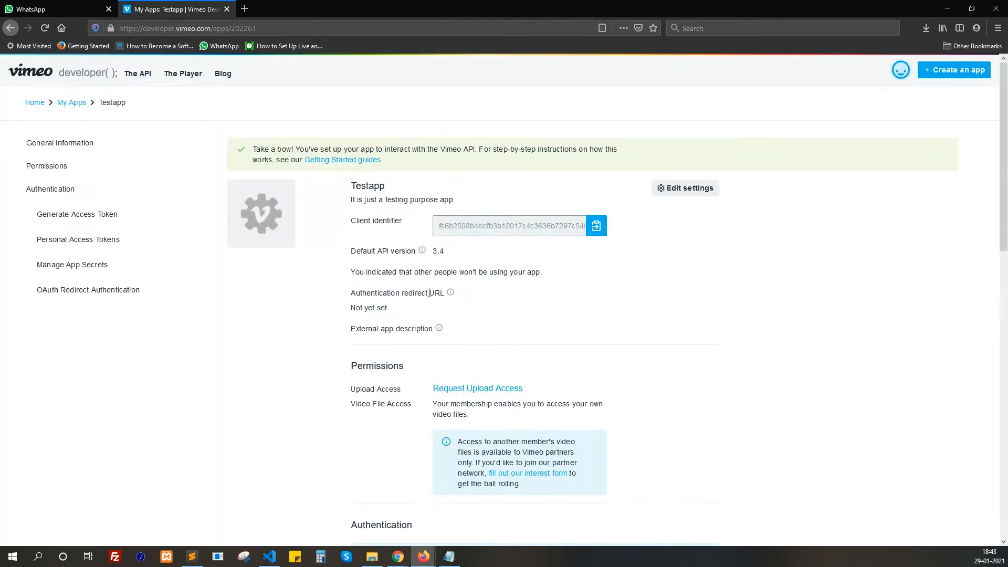
scroll(456, 320, "down", 2)
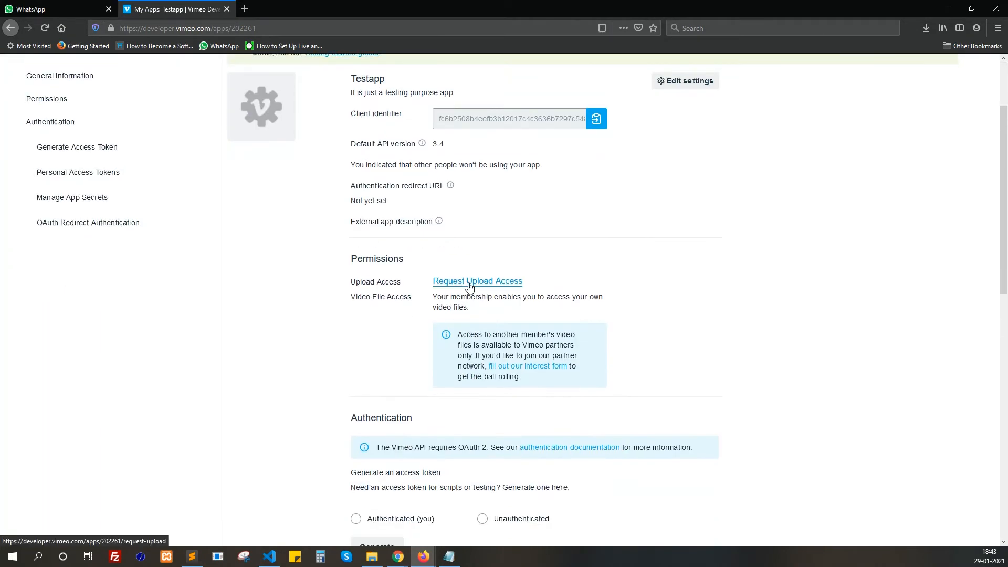
left_click_drag(350, 263, 520, 283)
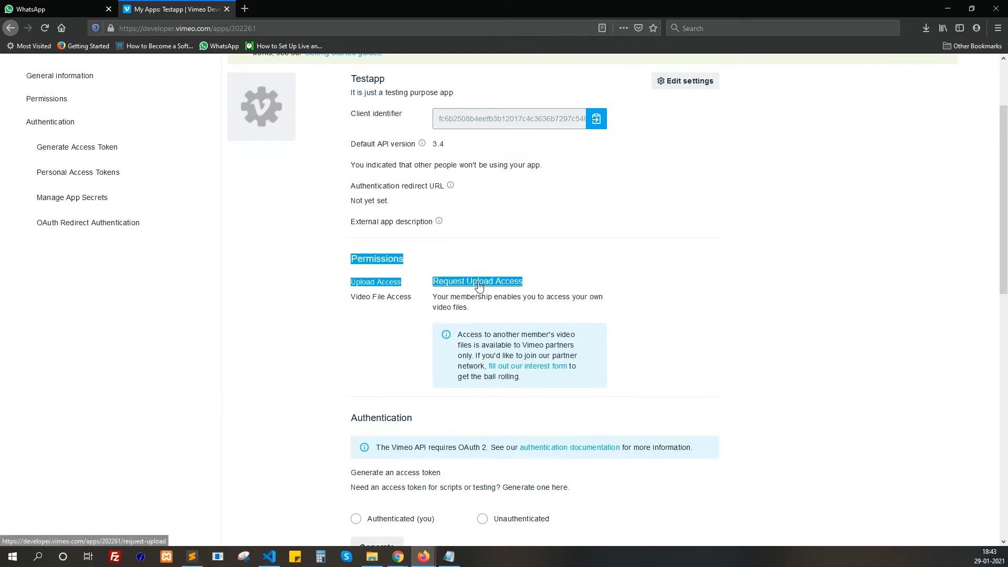
Switch to the Notepad notes and begin a new line below the existing text reading "After creating app we need to".
left_click(449, 556)
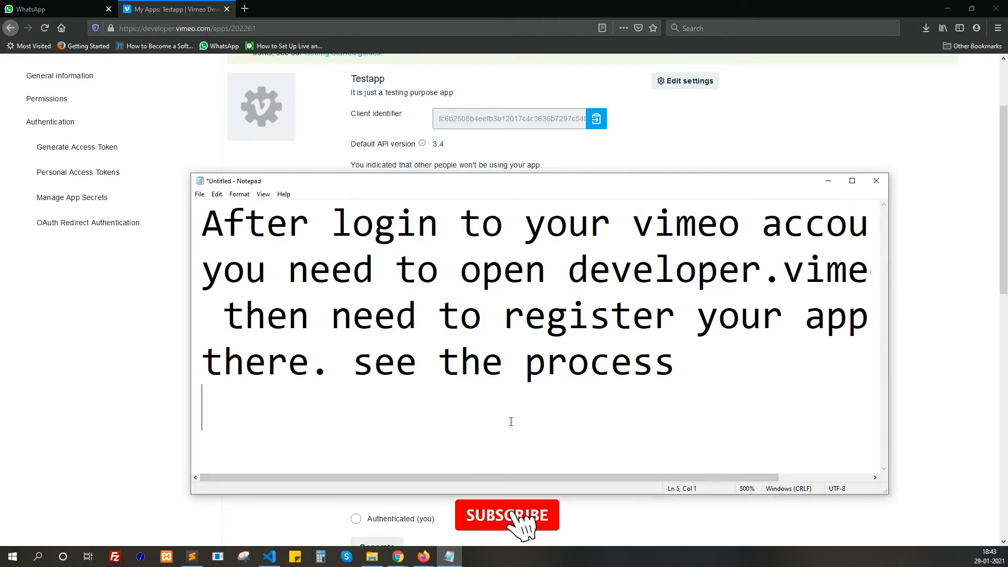
scroll(511, 422, "right", 3)
key("Return")
key("Return")
key("Return")
key("Return")
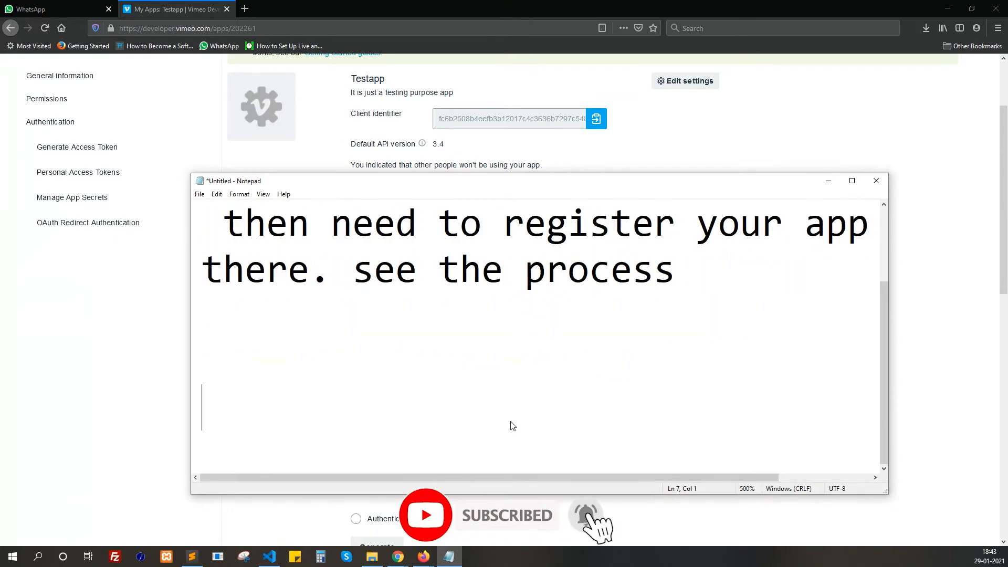
left_click(285, 284)
left_click(239, 229)
type("After")
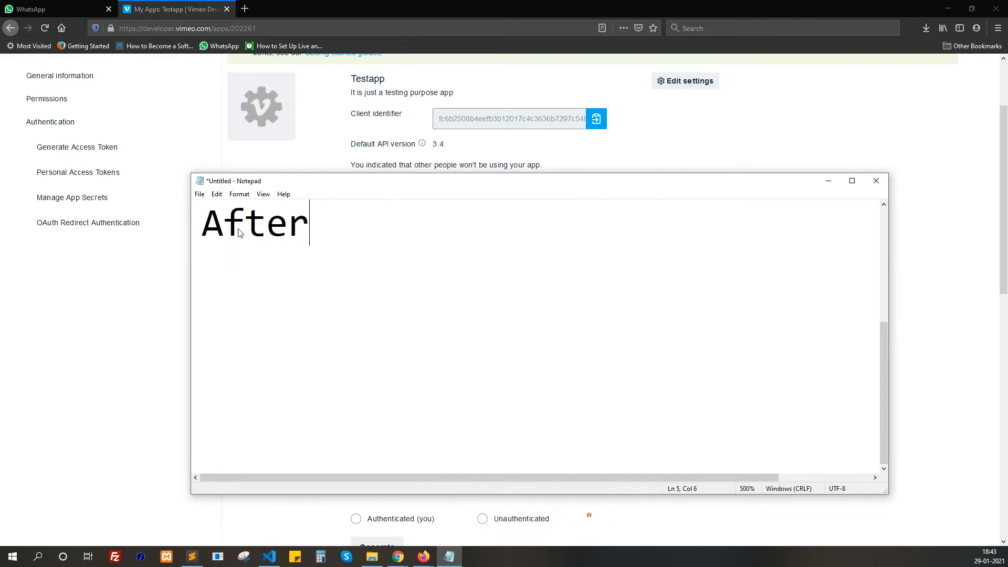
type(" creatin")
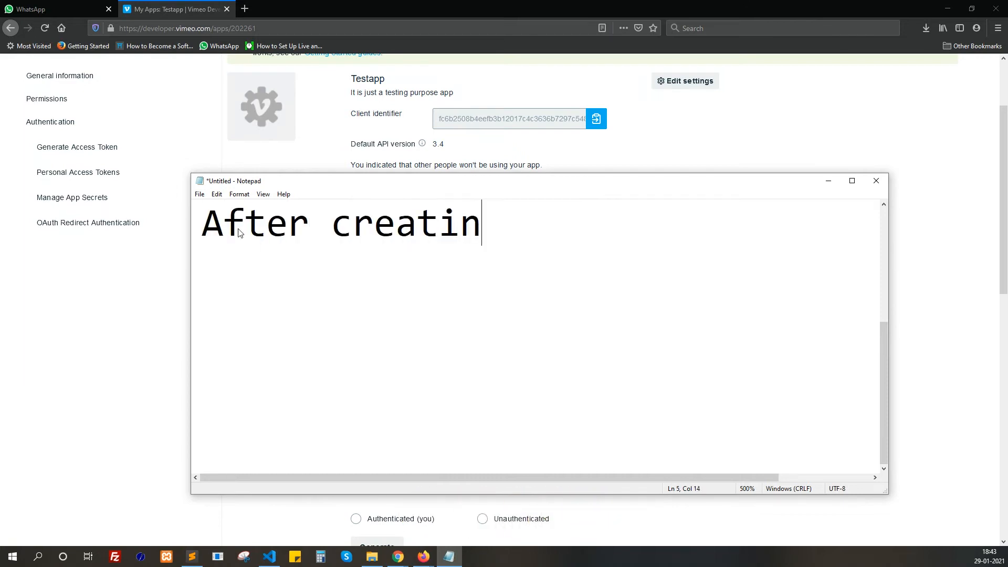
type("g app w")
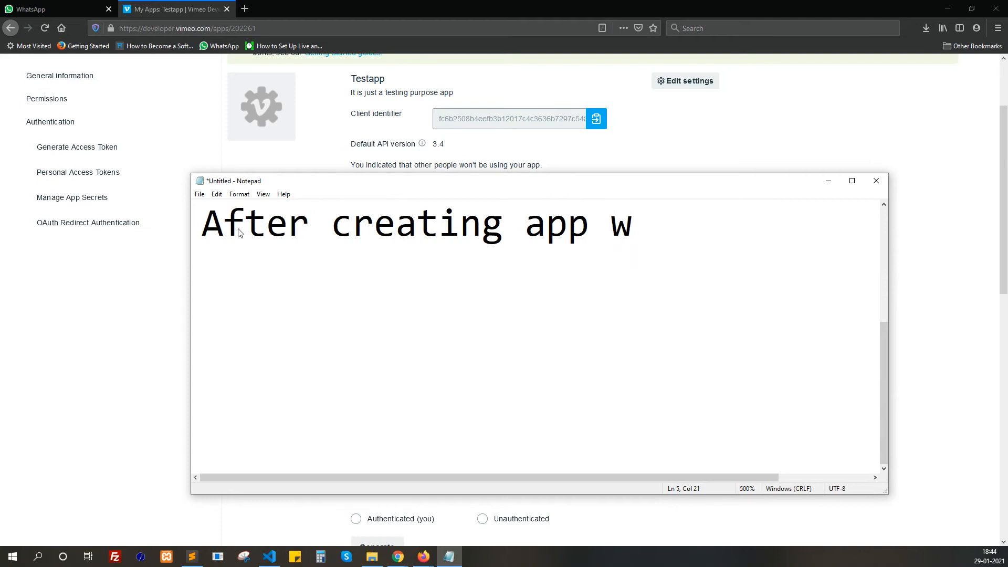
type("e need to")
key("Return")
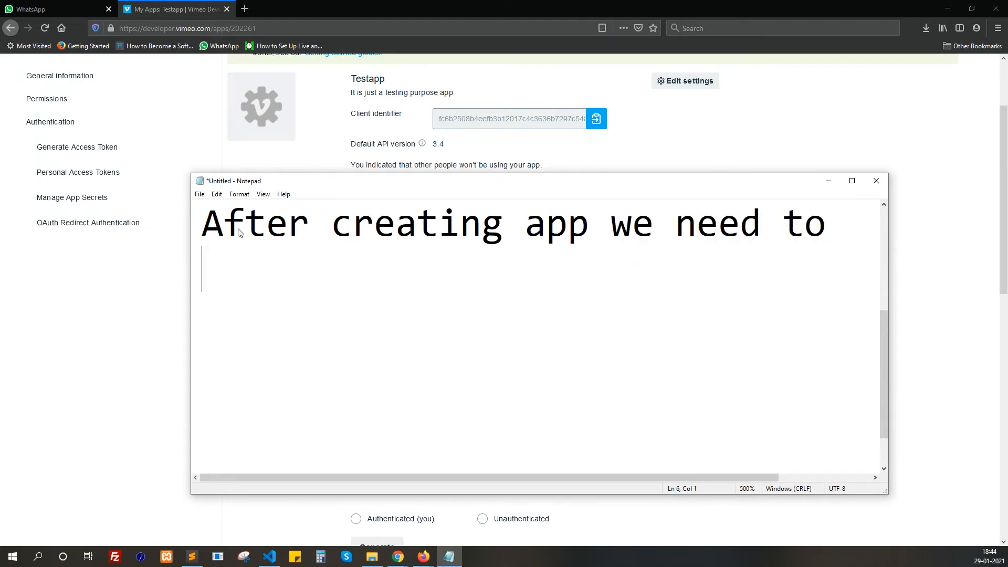
Complete the note on the following line with "reqquest for permissions" and start a fresh line.
type("reqquest of")
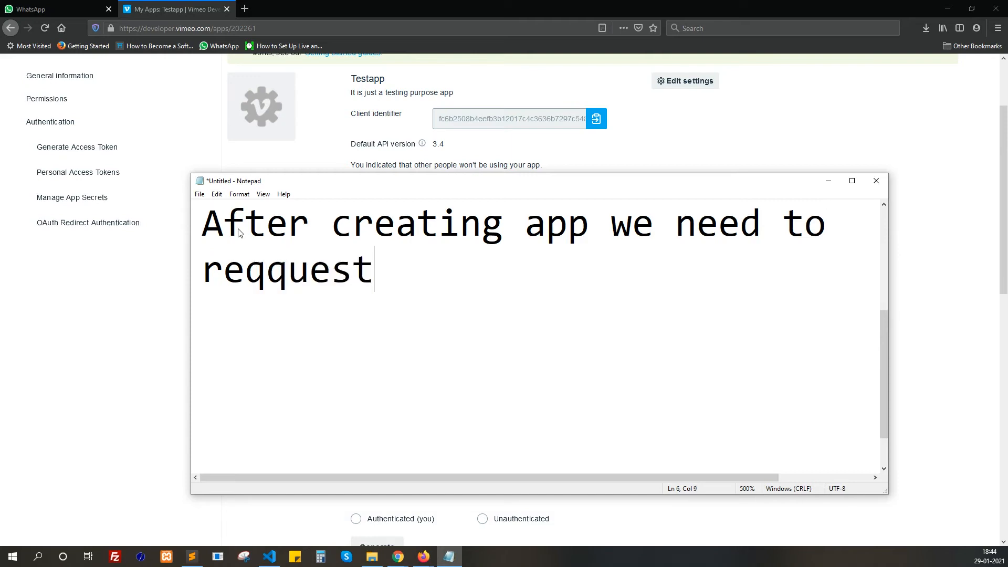
key("BackSpace")
key("BackSpace")
type("gt")
key("BackSpace")
key("BackSpace")
type("for permissions")
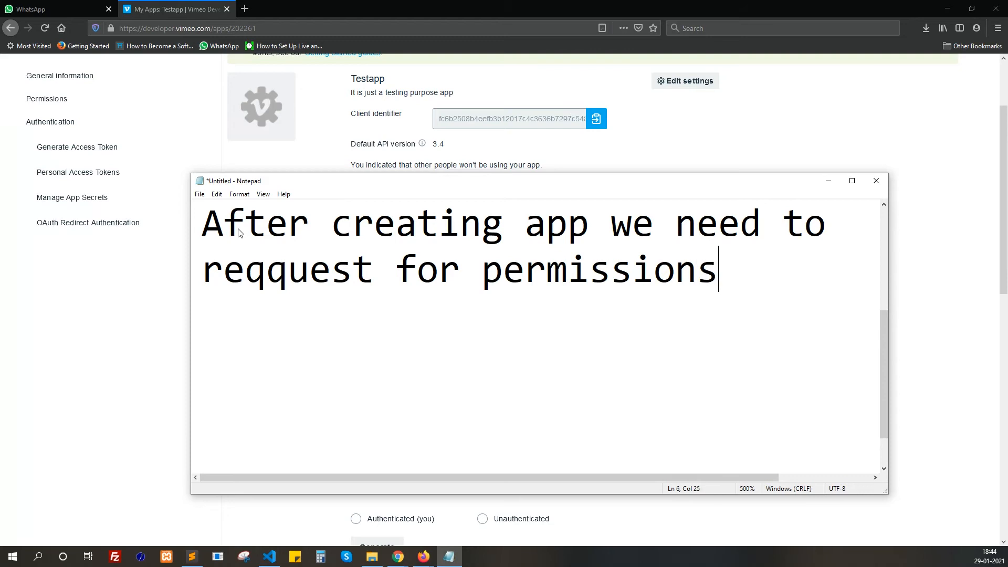
key("Return")
Return to Firefox, open Testapp's upload access request, and answer No to charging and The uploader's account for the upload location.
left_click(826, 182)
left_click(487, 289)
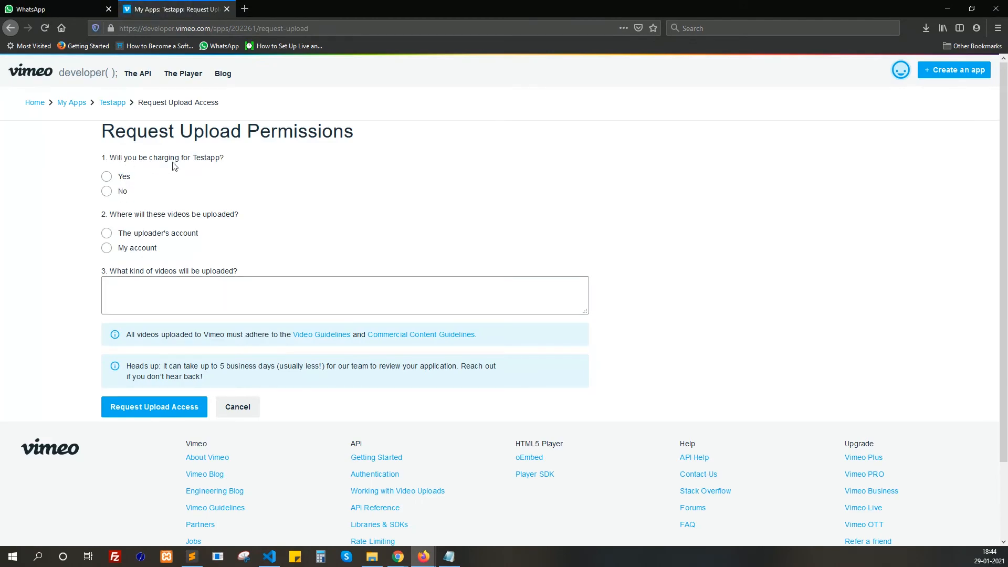
left_click(107, 191)
left_click(107, 234)
Describe the kind of videos as "some learning tutorials" and highlight the notice about the application review time.
left_click(124, 294)
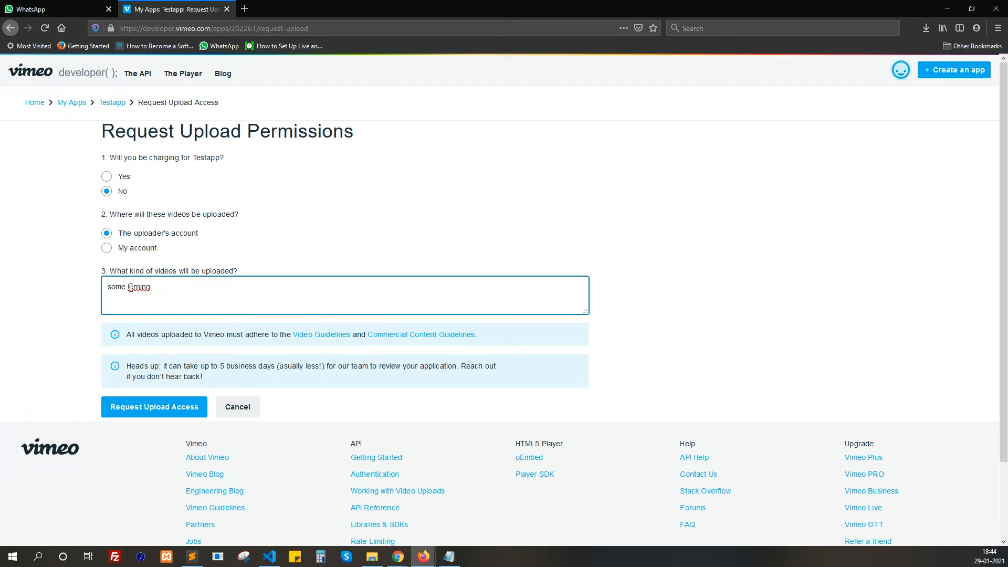
left_click(134, 288)
type("a")
scroll(243, 392, "down", 2)
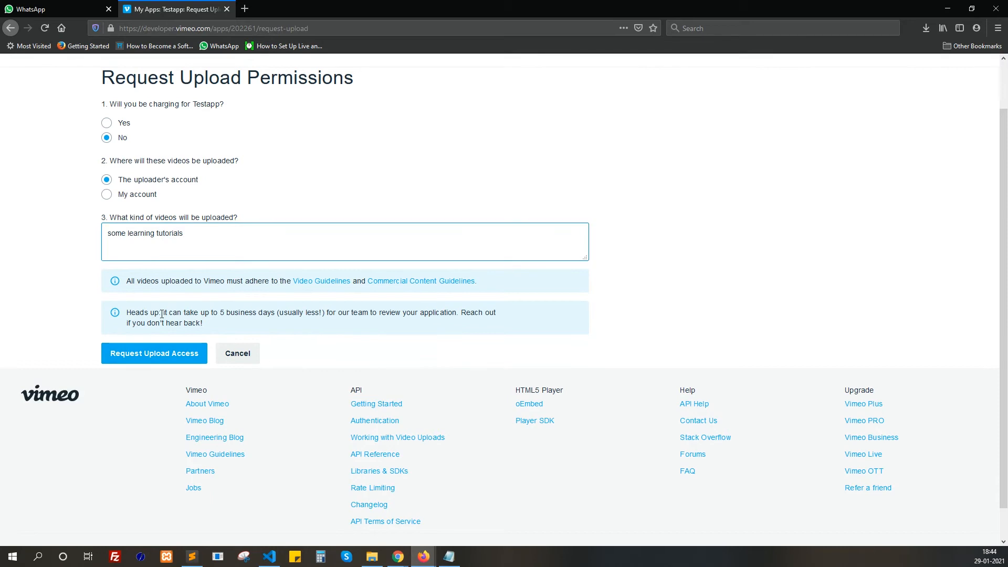
left_click_drag(158, 313, 222, 326)
left_click(339, 326)
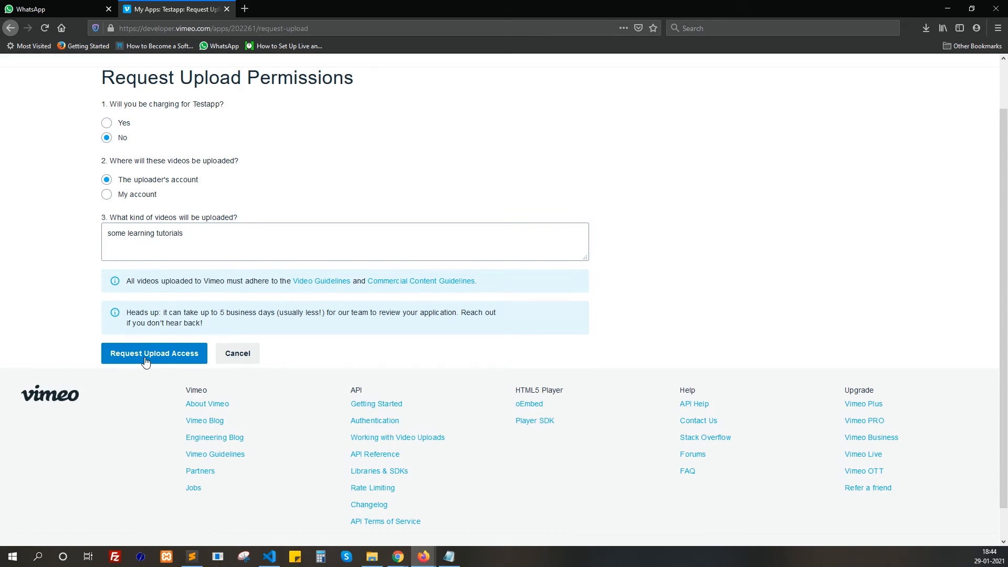
Switch to the Notepad notes and add the line "fill the requirement accordingle", separated from the text above.
left_click(449, 557)
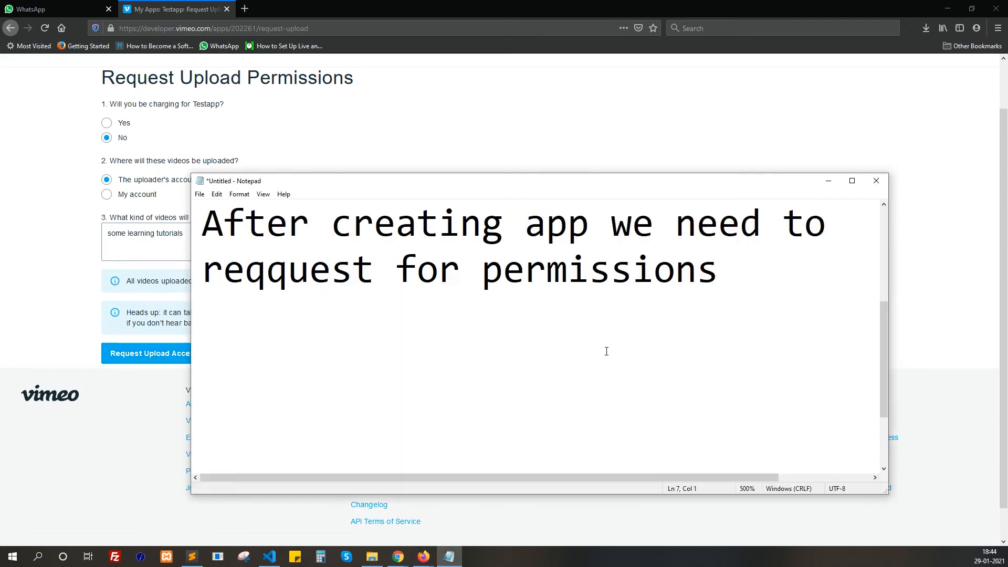
key("Return")
key("Return")
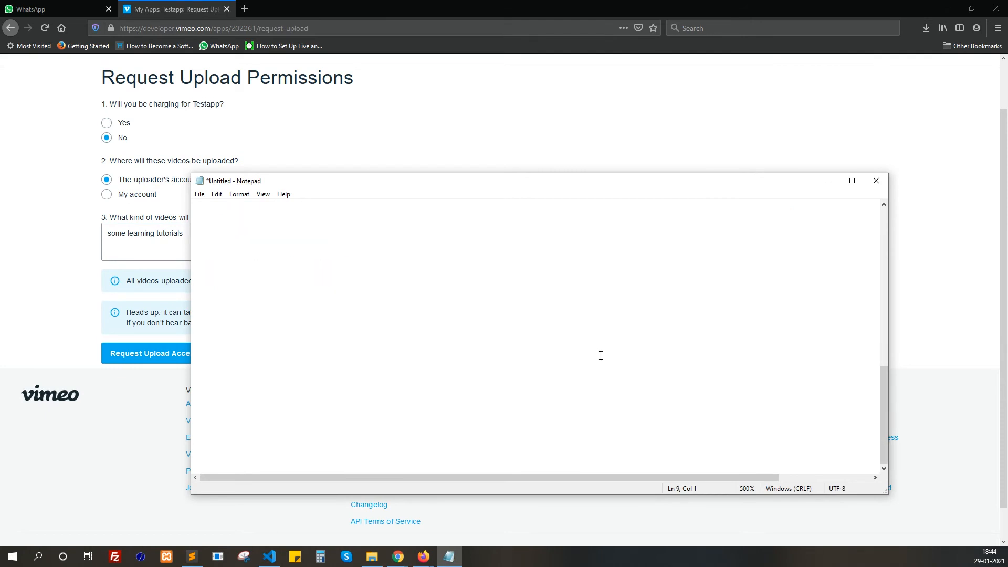
type("fill the")
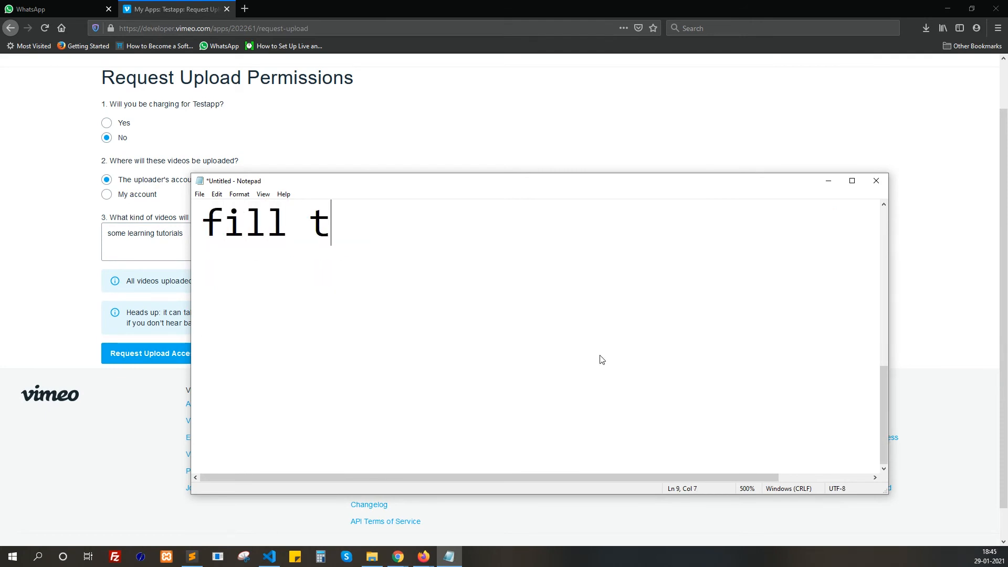
type("re")
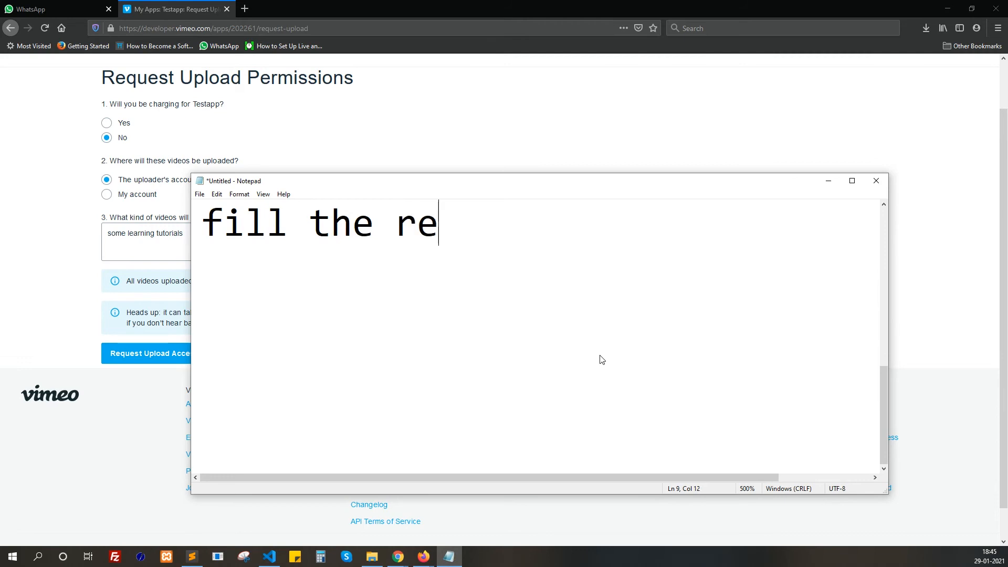
type("quirement ")
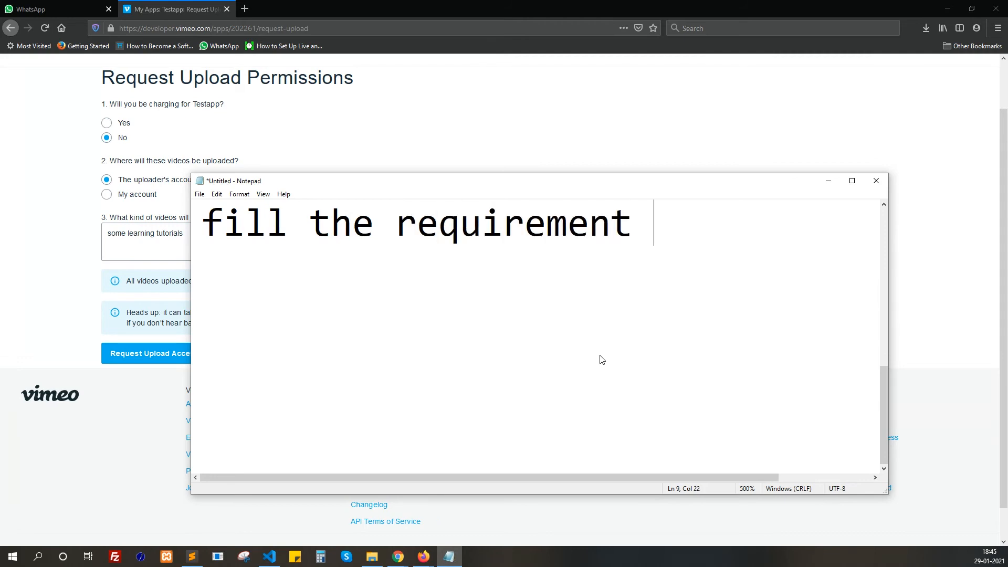
type("accor")
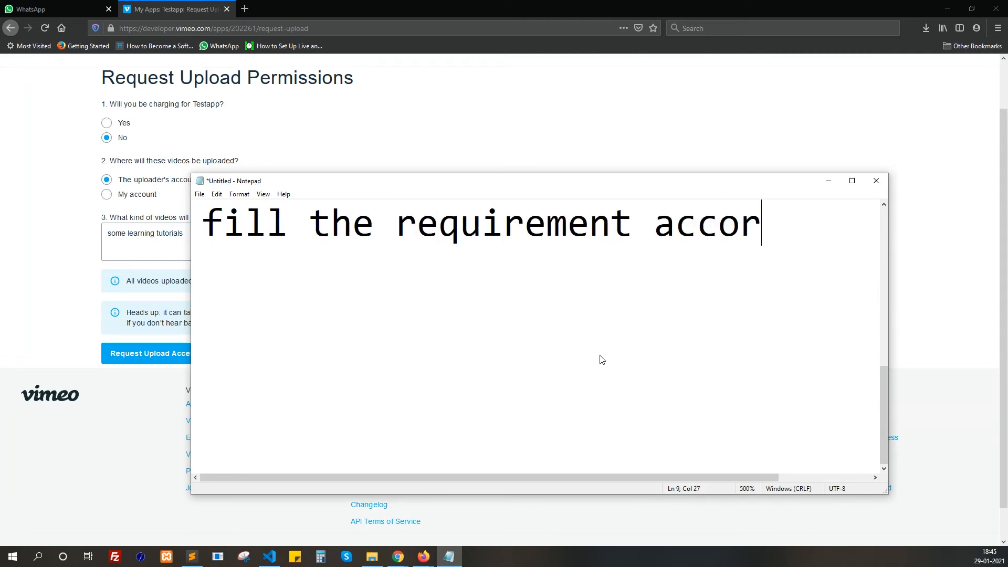
type("dingl")
Start a new paragraph in the notes reading "then it will take maxx 5 day to".
key("Return")
key("Return")
type("then")
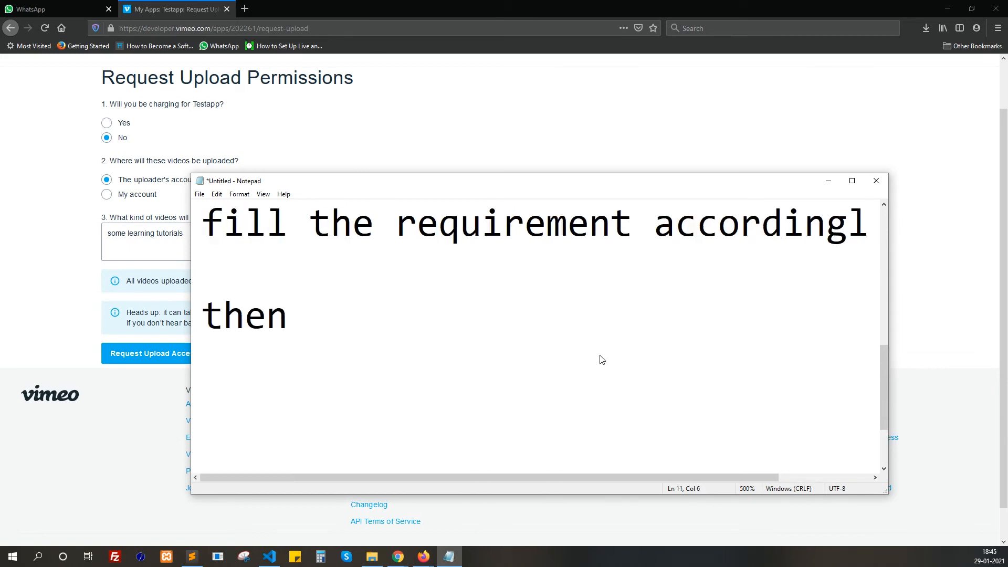
type(" it will take")
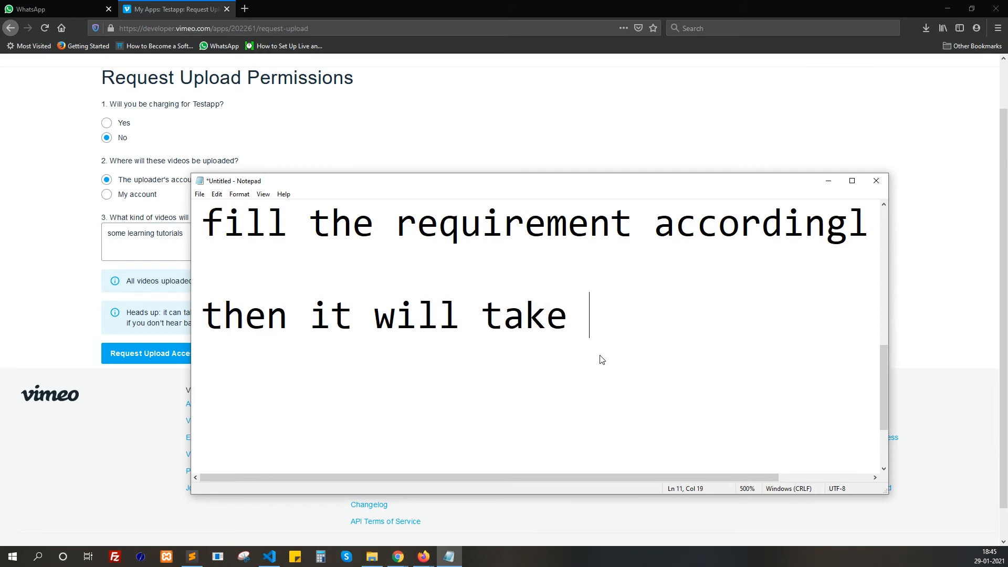
type(" mazz")
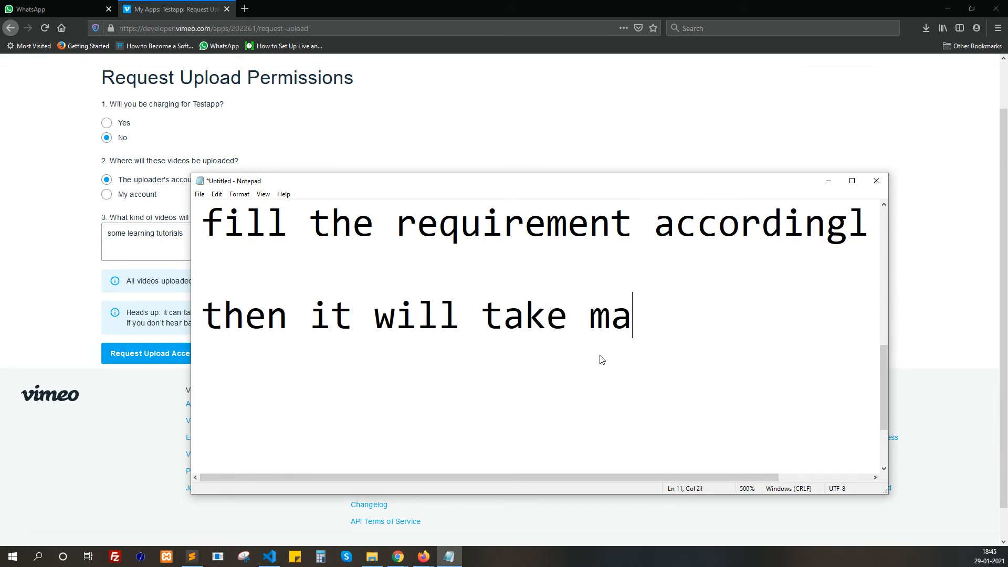
key("BackSpace")
key("BackSpace")
type("xx")
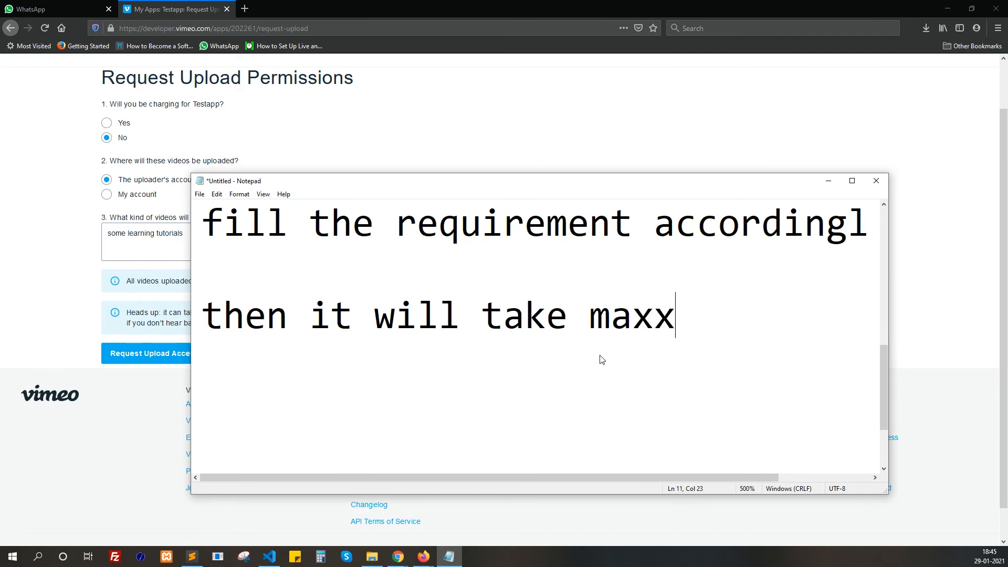
type(" 5 da")
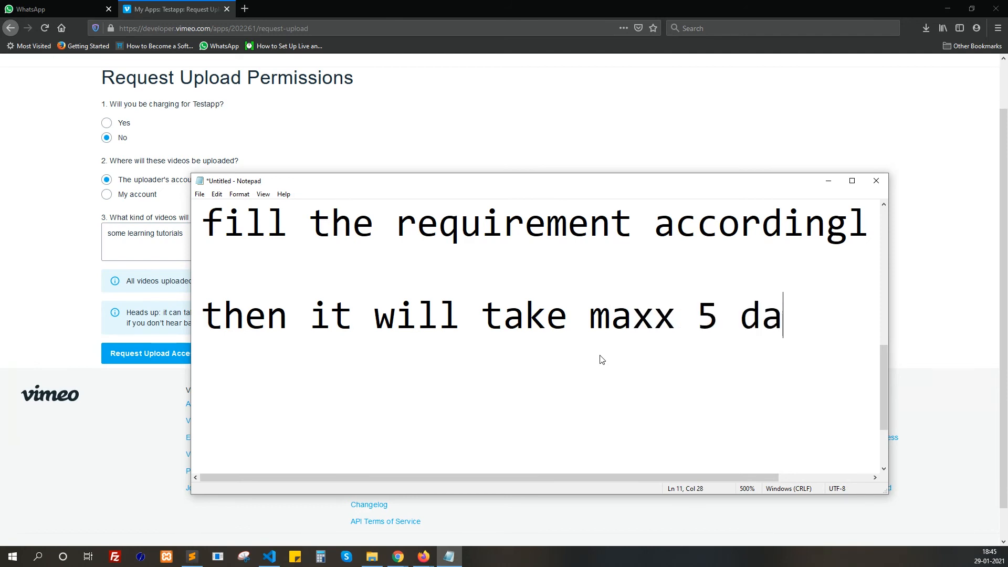
type("y to")
Continue the note with the line "verify your app then you can start" and the line "uploading videos.".
key("Return")
type("verify")
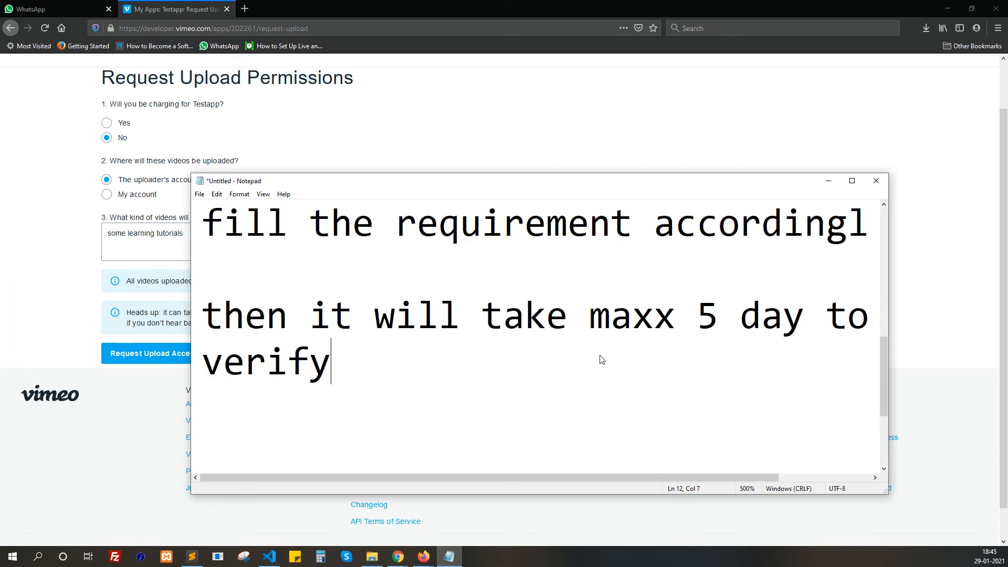
type(" t")
key("BackSpace")
type("your a")
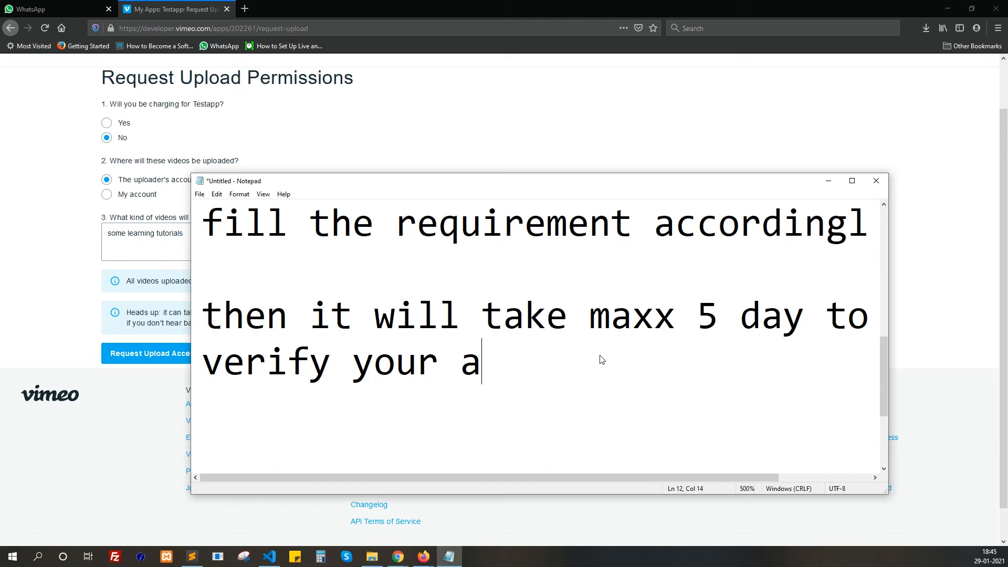
type("pp then ")
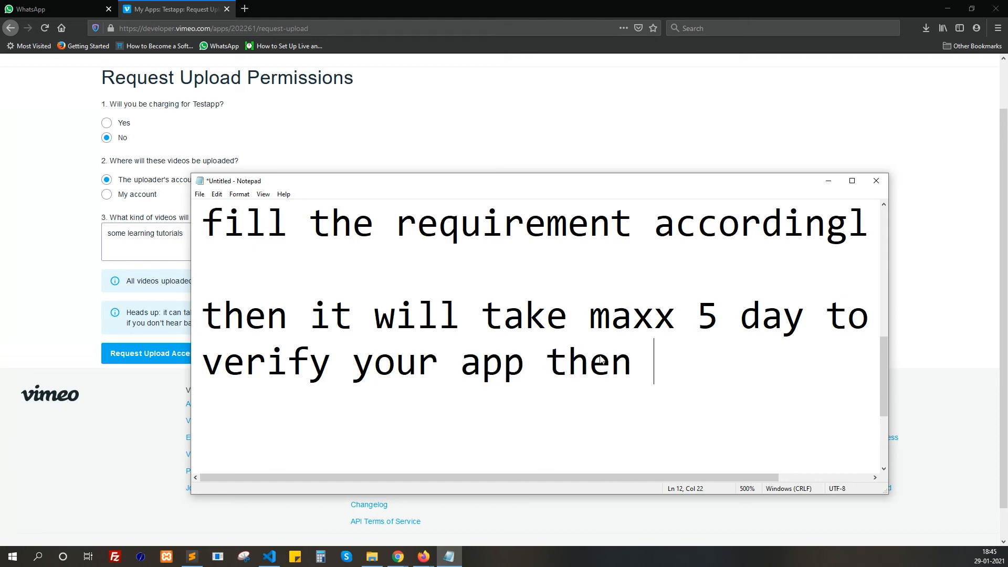
type("you can a")
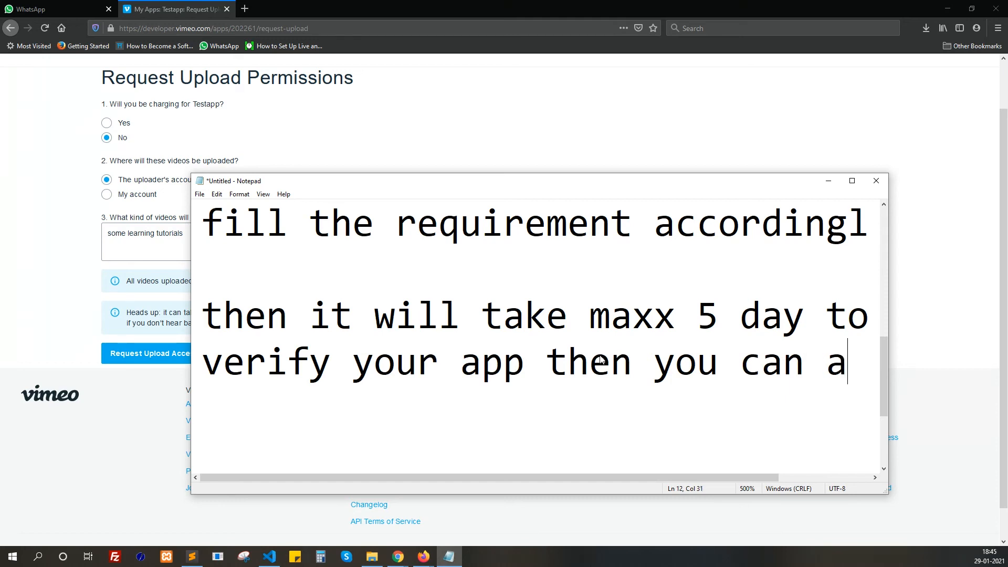
key("BackSpace")
type("st")
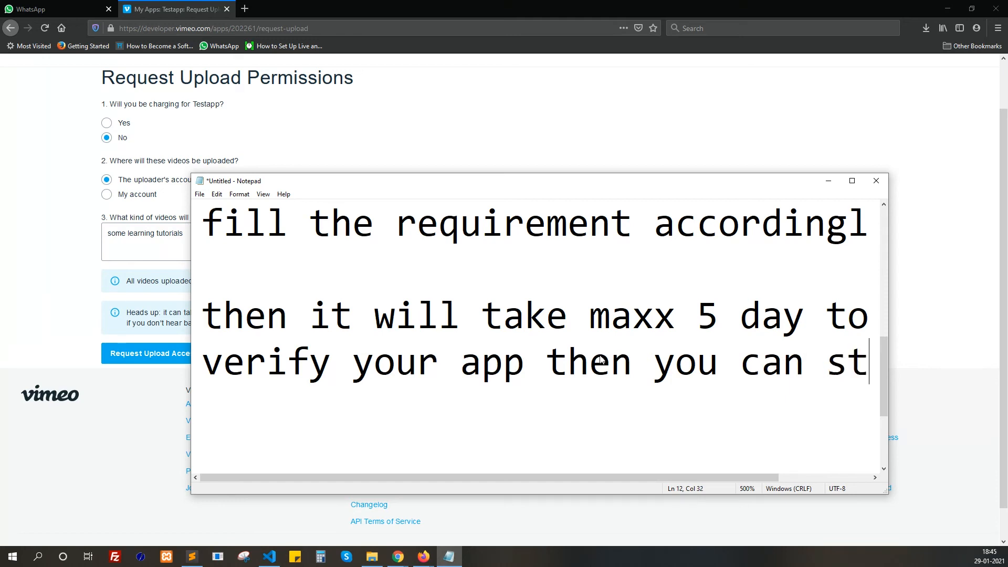
type("art c")
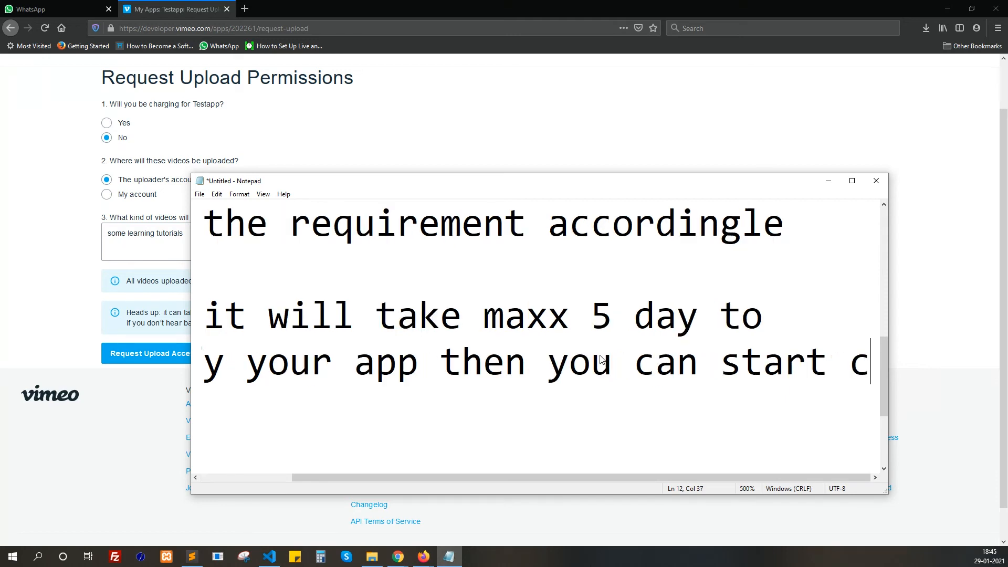
key("BackSpace")
key("Return")
type("uploadi")
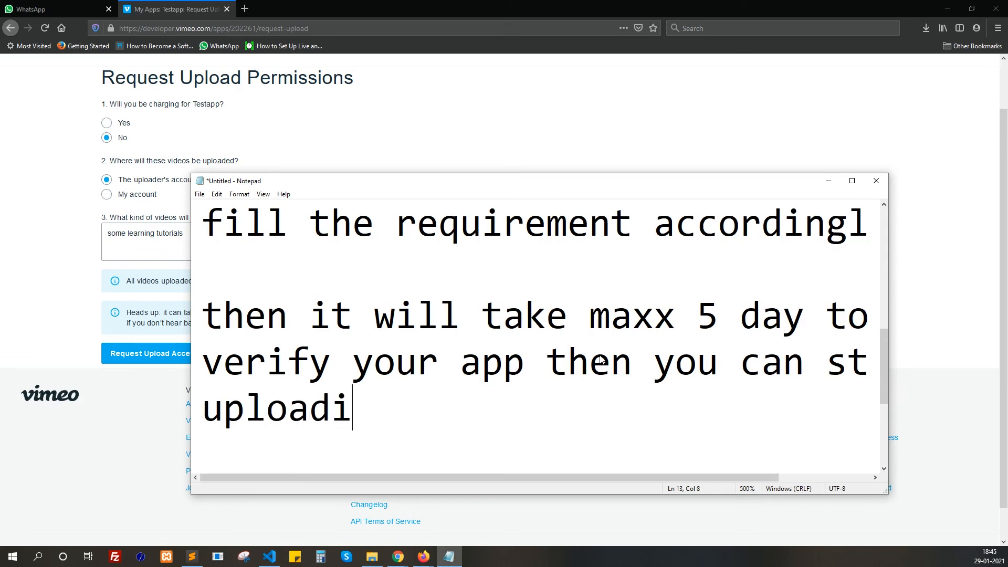
type("ng videos.")
Start a new paragraph in the notes, separated by a blank line, reading "so till it get verify i will".
key("Return")
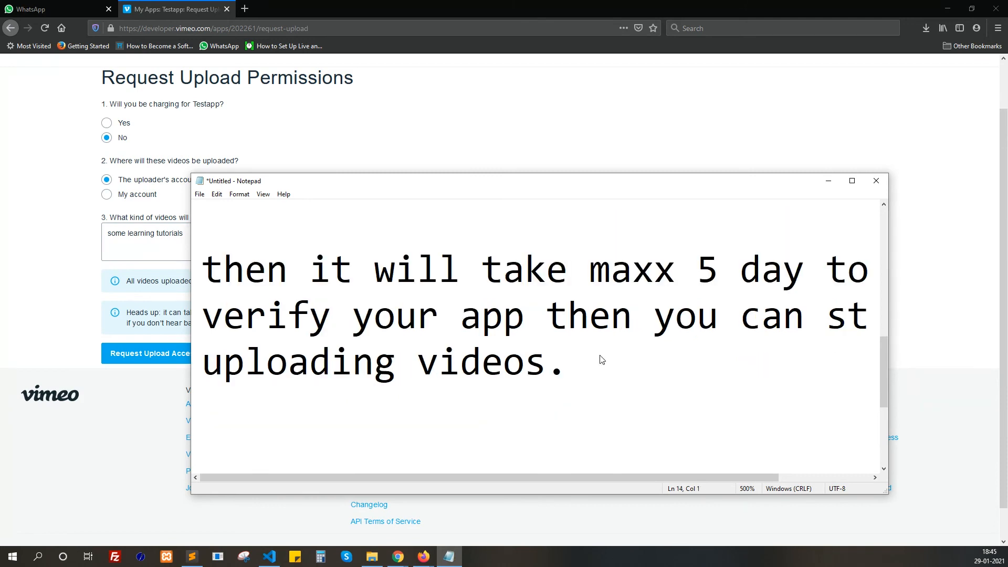
key("Return")
type("so till it")
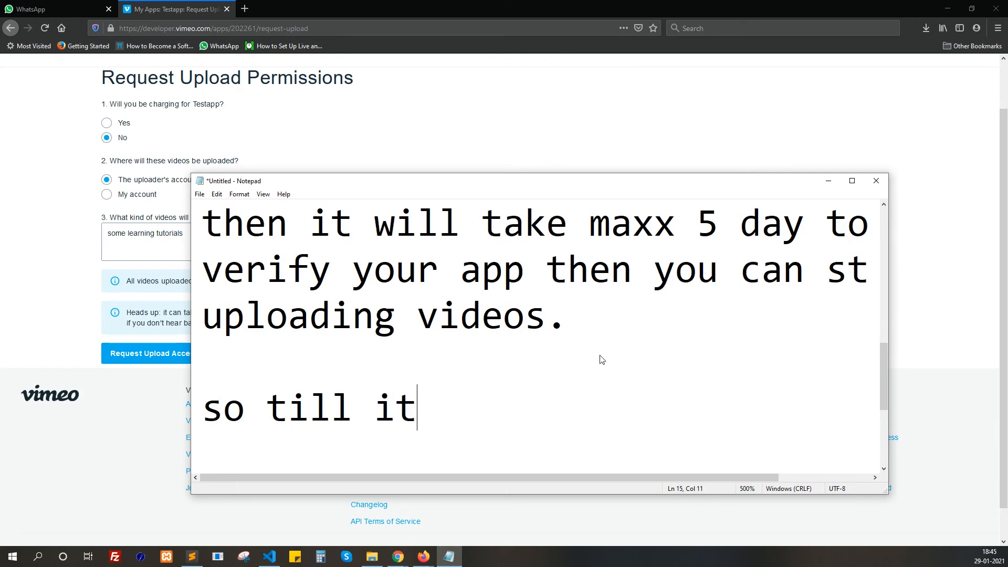
type(" get ve")
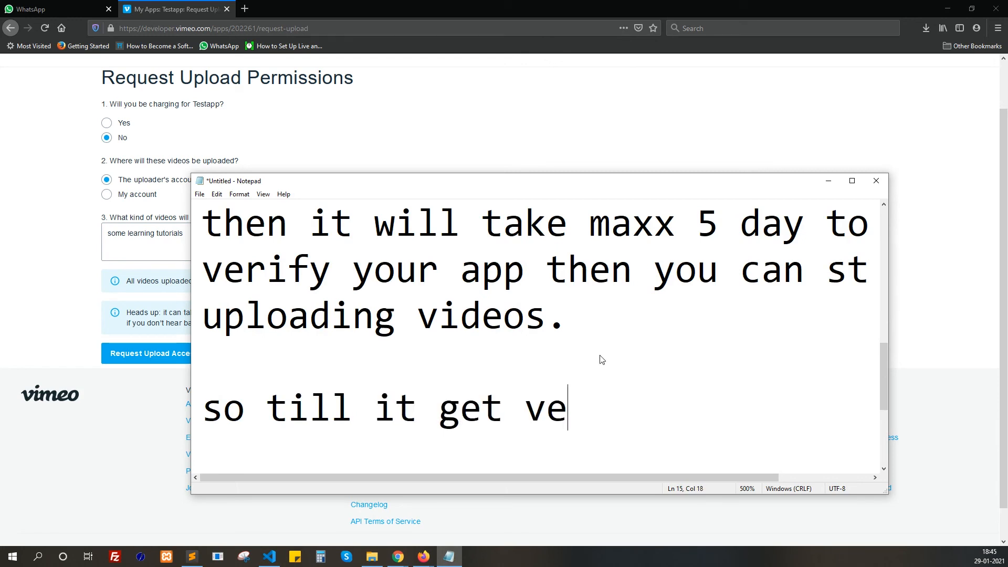
type("rify i")
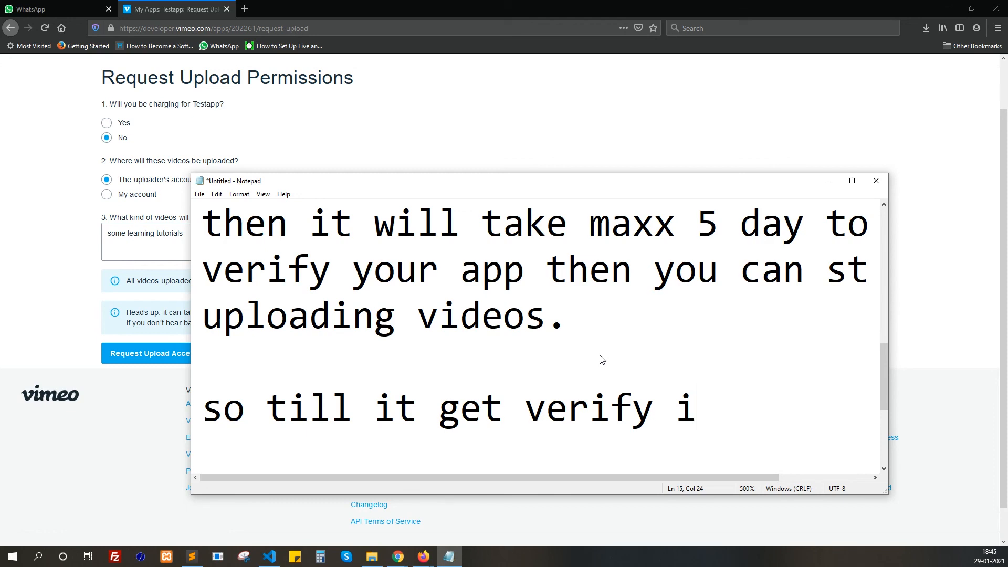
type(" will ip")
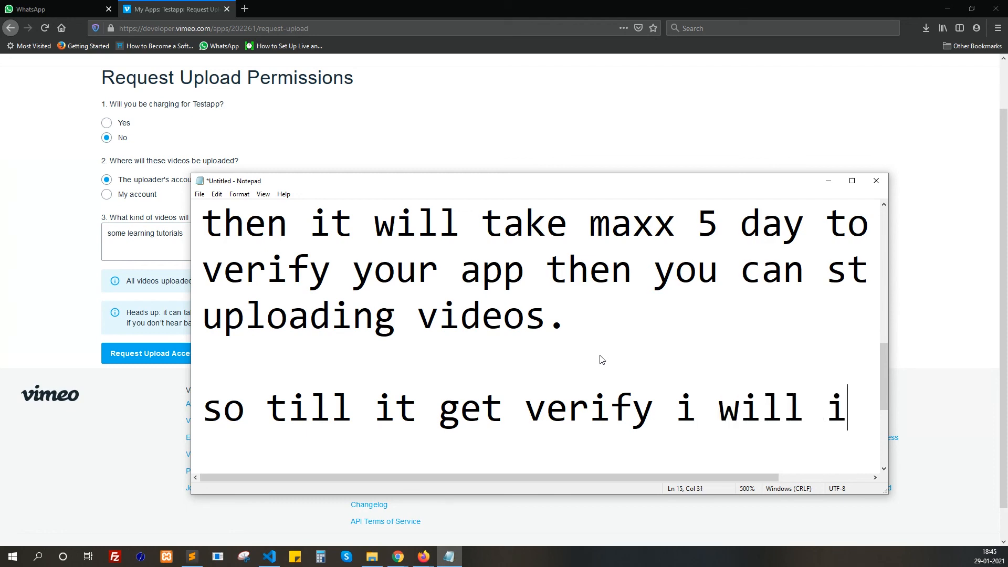
key("BackSpace")
key("BackSpace")
Continue the same line of the note with "update further in next tutorial".
type("upd")
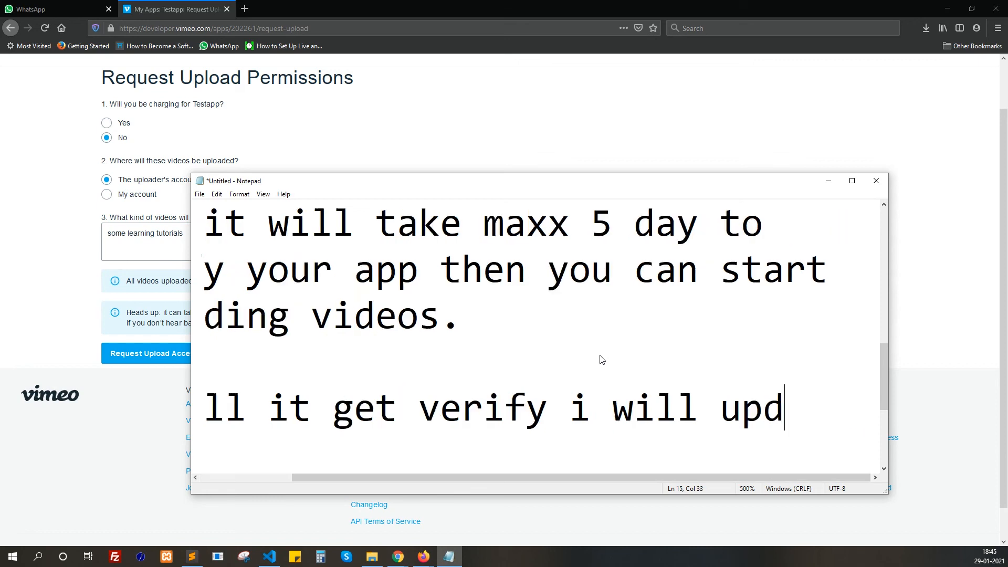
type("ate furthe")
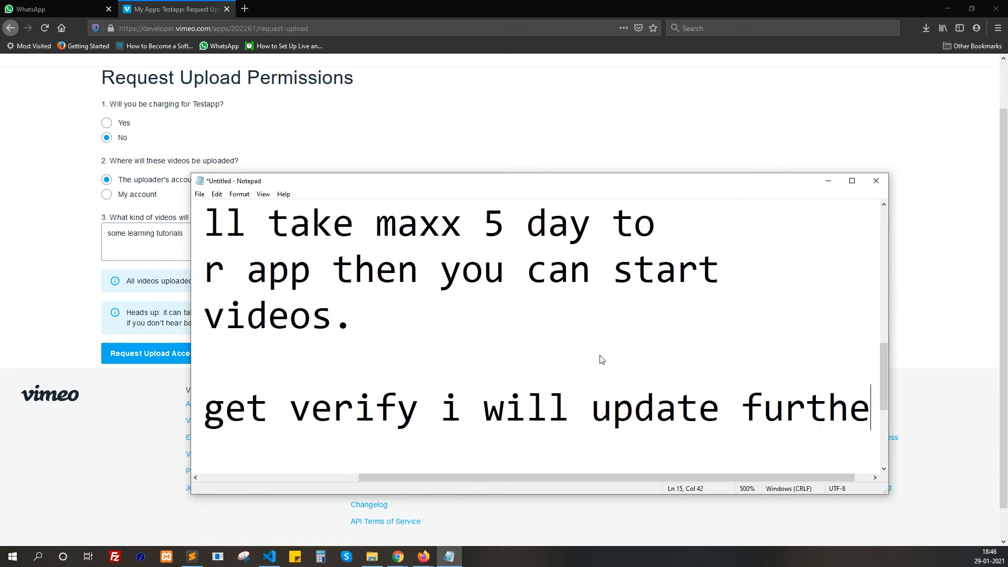
type("r in ")
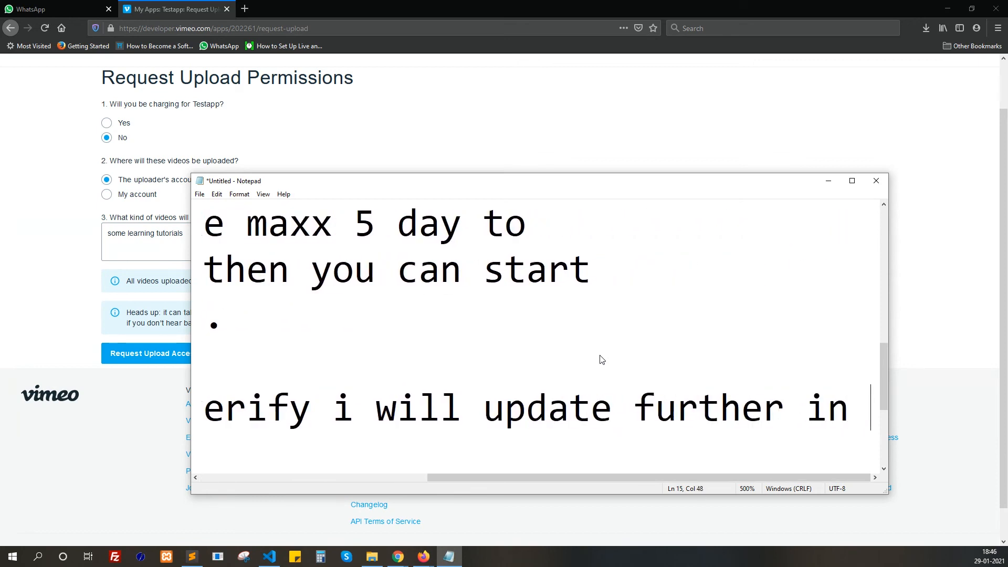
type("next ")
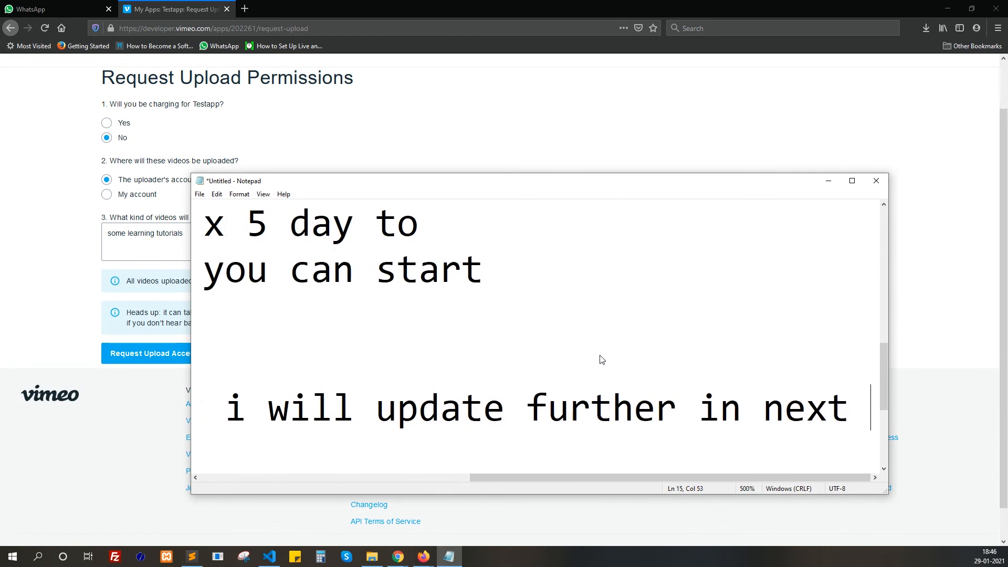
type("tut")
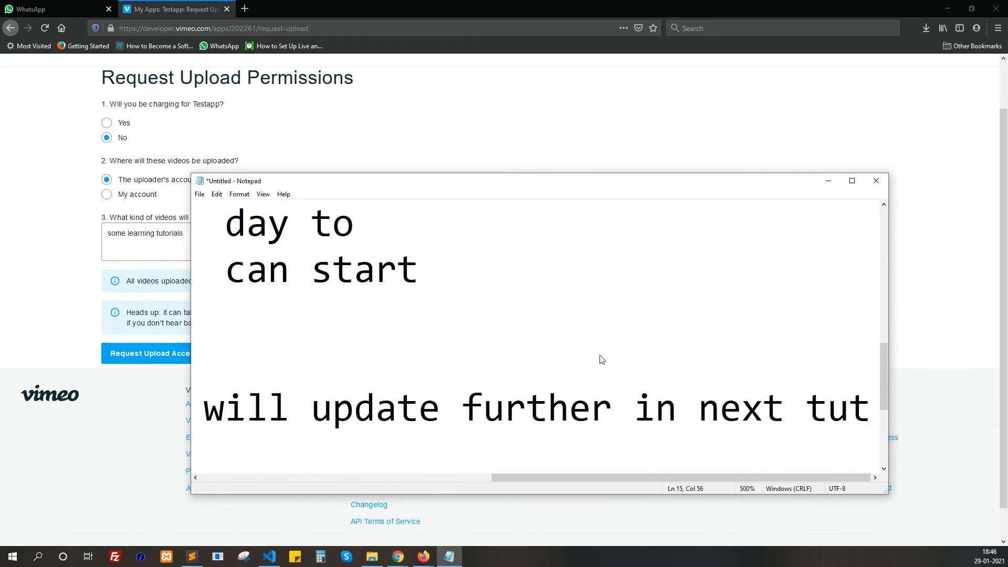
type("orila")
key("BackSpace")
key("BackSpace")
type("a")
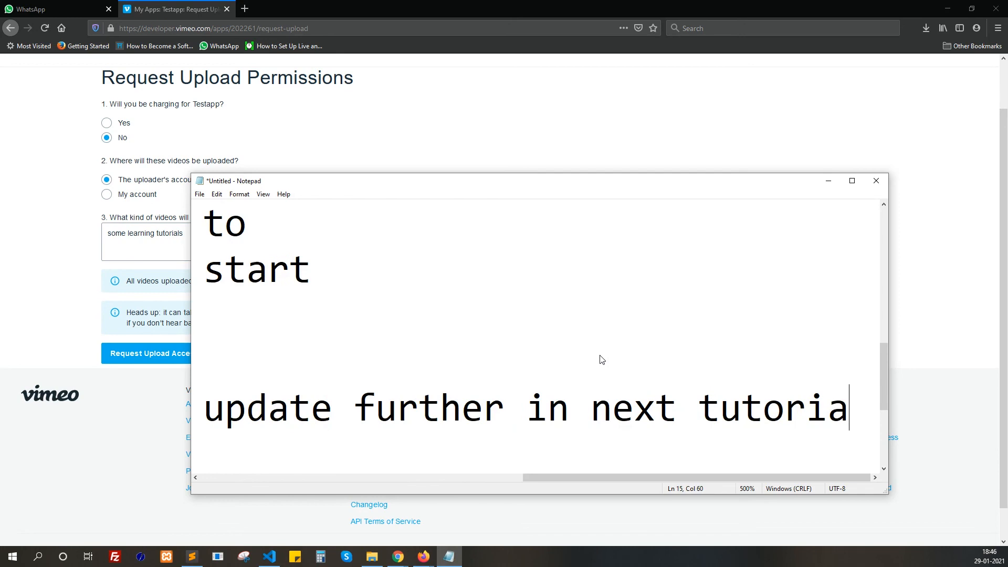
type("l")
Begin another line directly below in the notes, starting with the word "till".
key("Return")
type("till t")
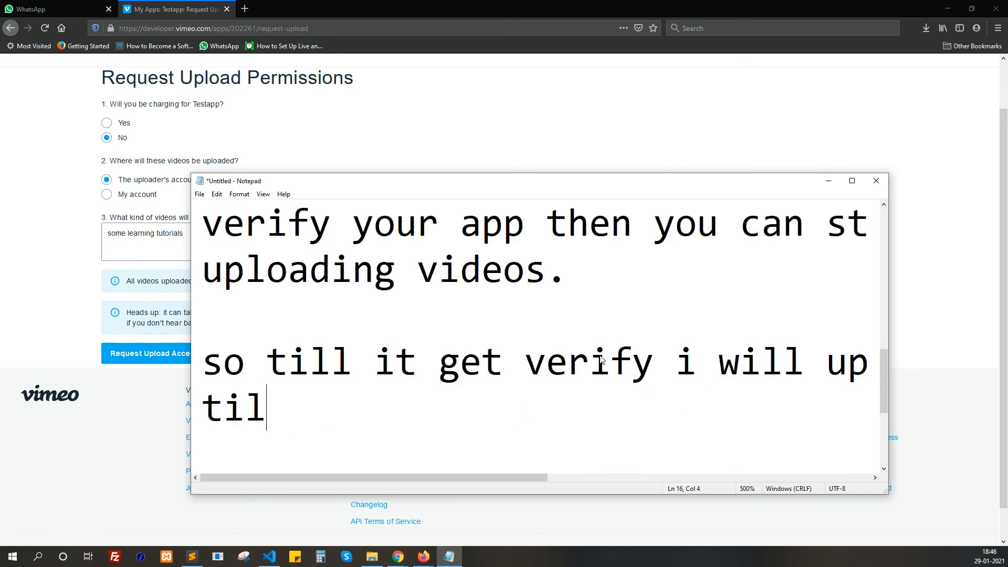